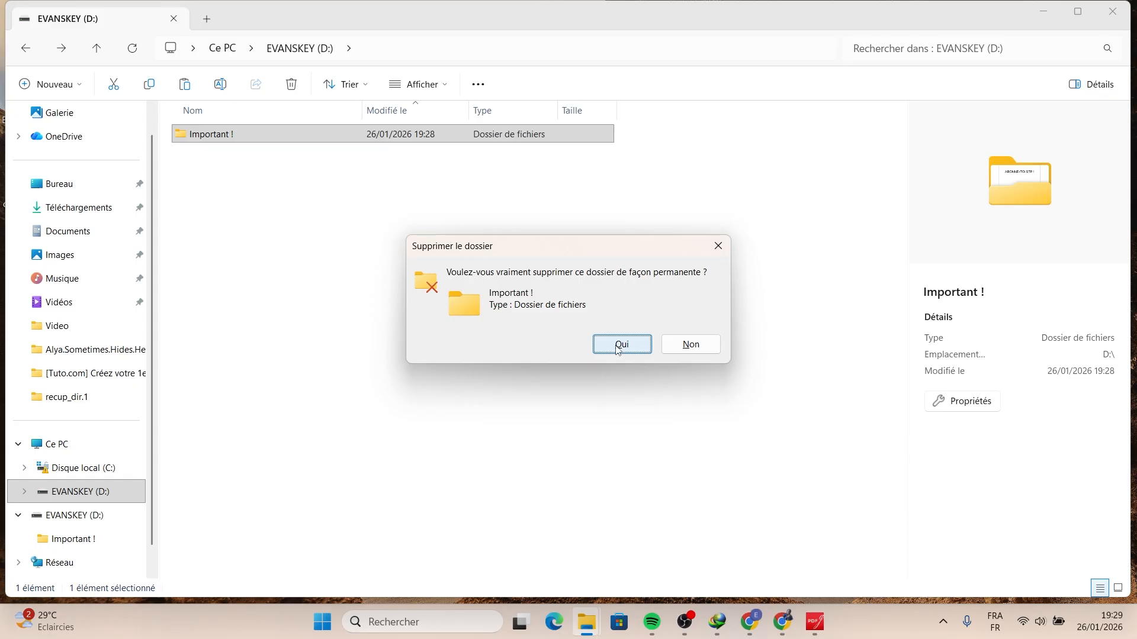
- Confirm permanent deletion of the Important ! folder on the EVANSKEY (D:) USB drive
left_click(621, 344)
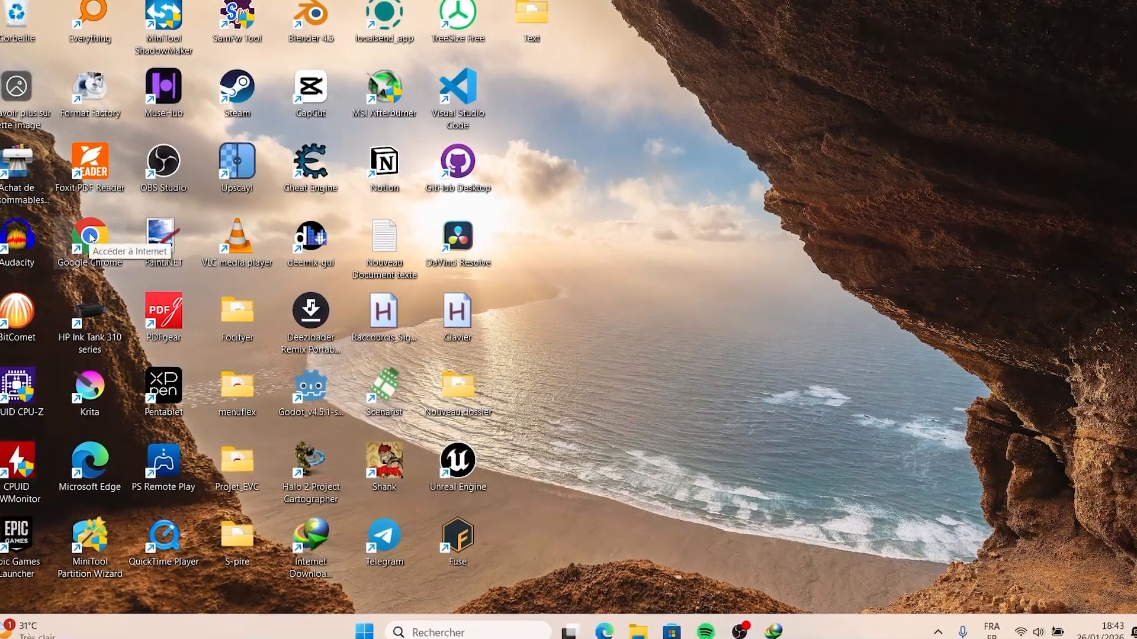
- Open Google Chrome and search the web for test disk
double_click(107, 241)
left_click(770, 296)
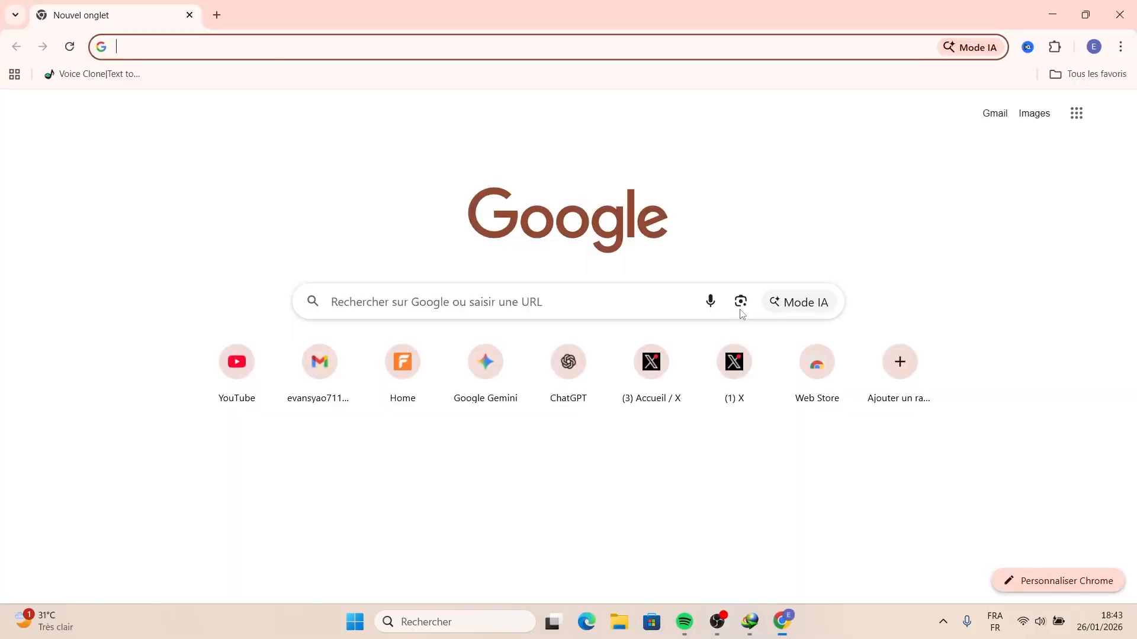
type("tes")
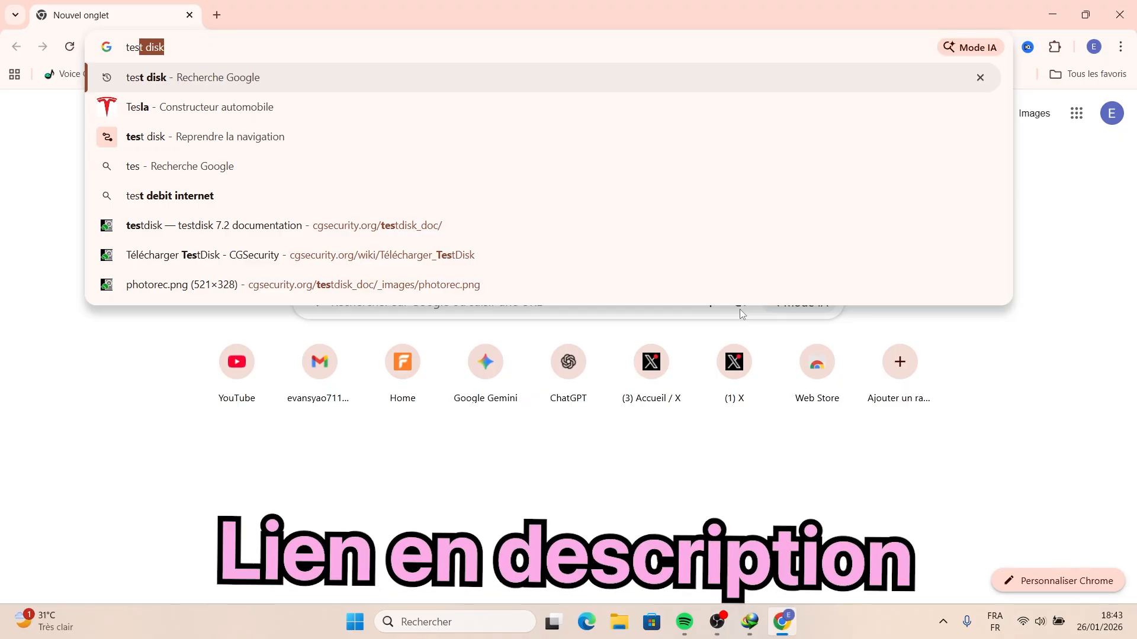
key("Return")
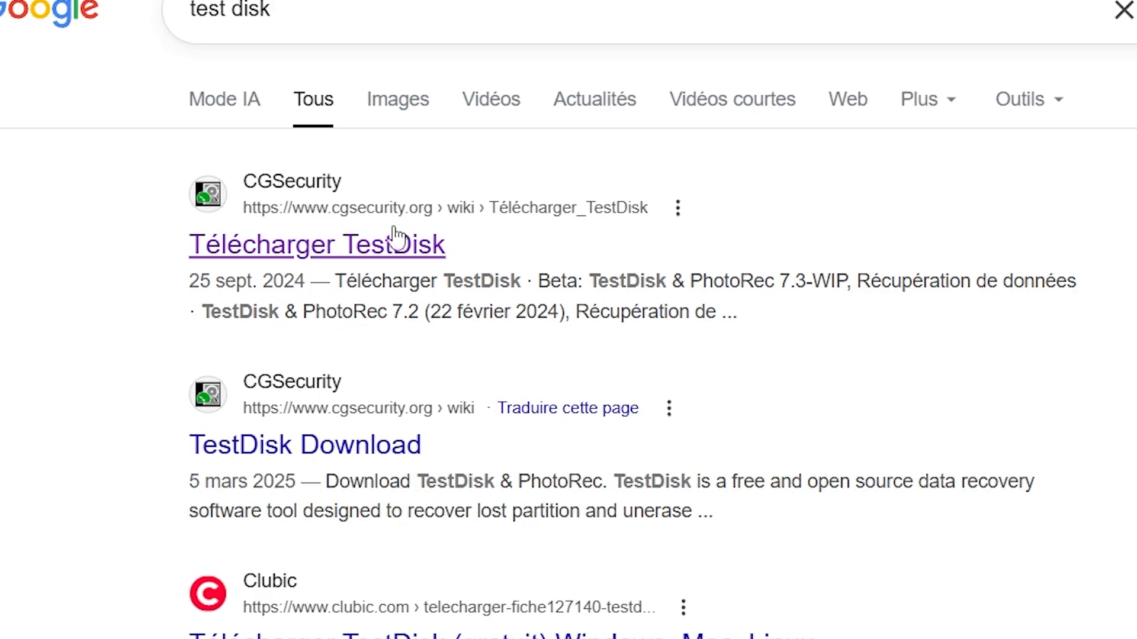
- Download TestDisk 7.3-WIP for Windows from the CGSecurity page and open the downloaded file's folder
left_click(363, 246)
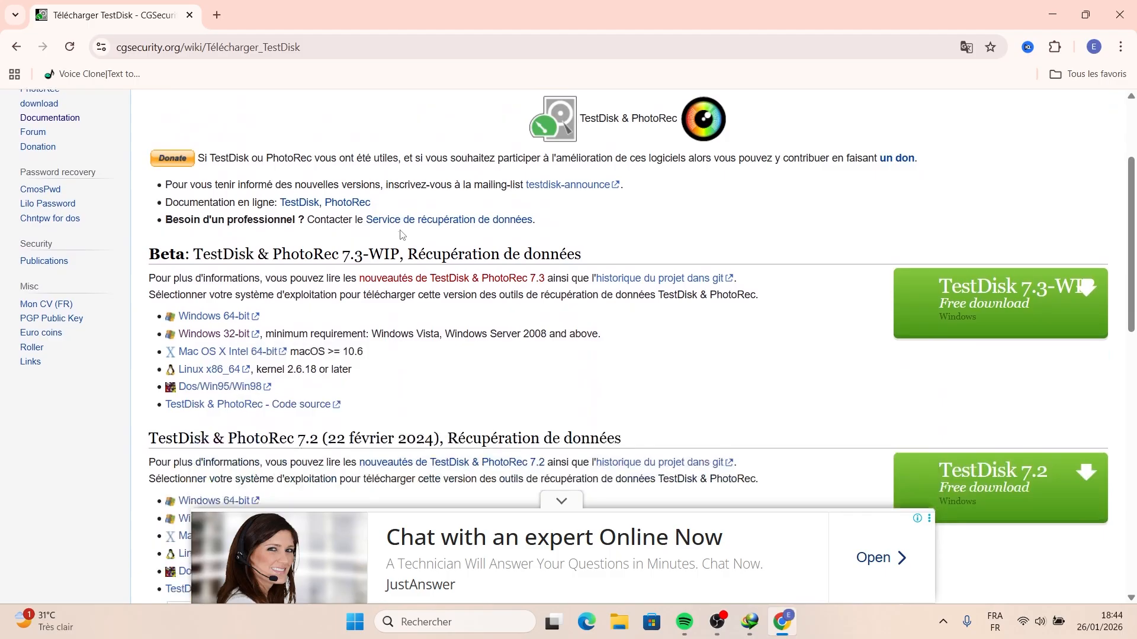
scroll(402, 236, "down", 2)
scroll(401, 235, "up", 2)
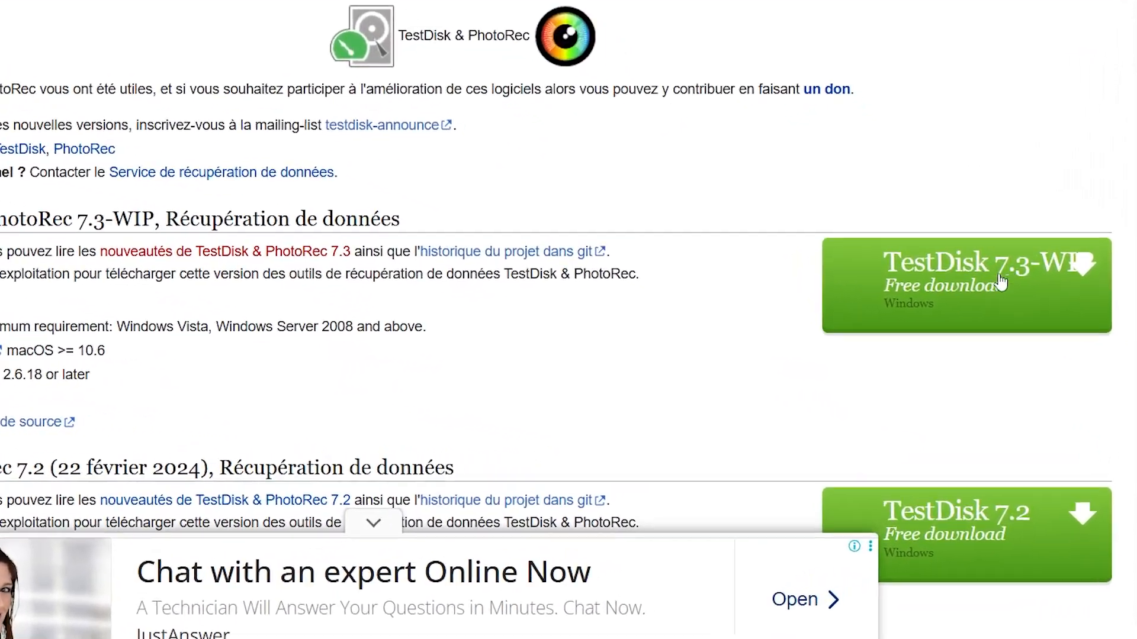
left_click(1000, 282)
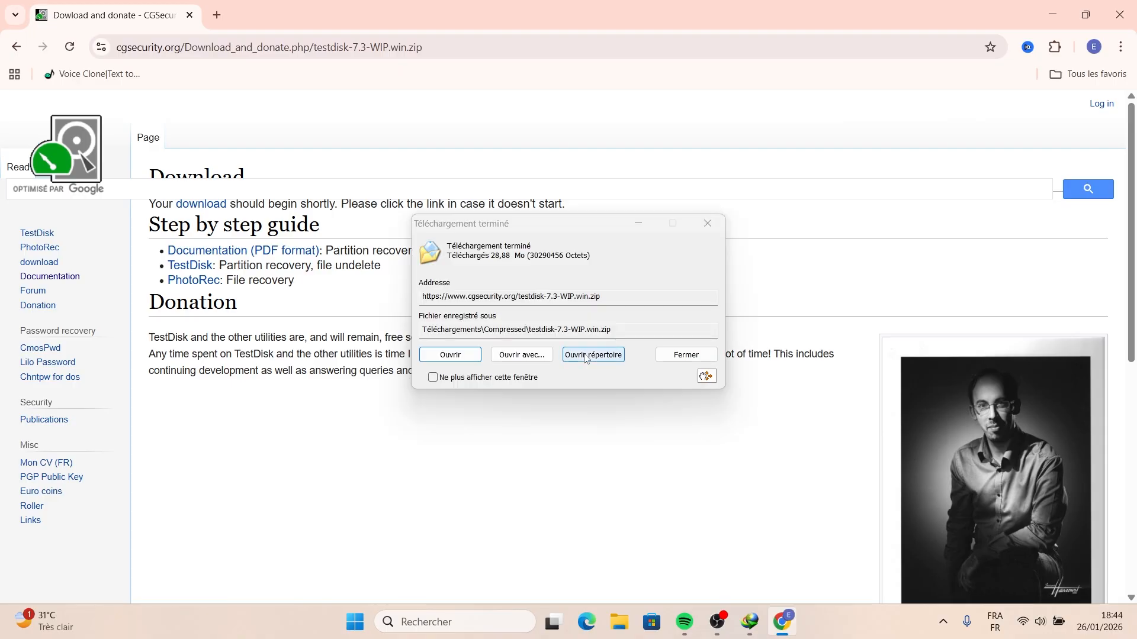
left_click(593, 355)
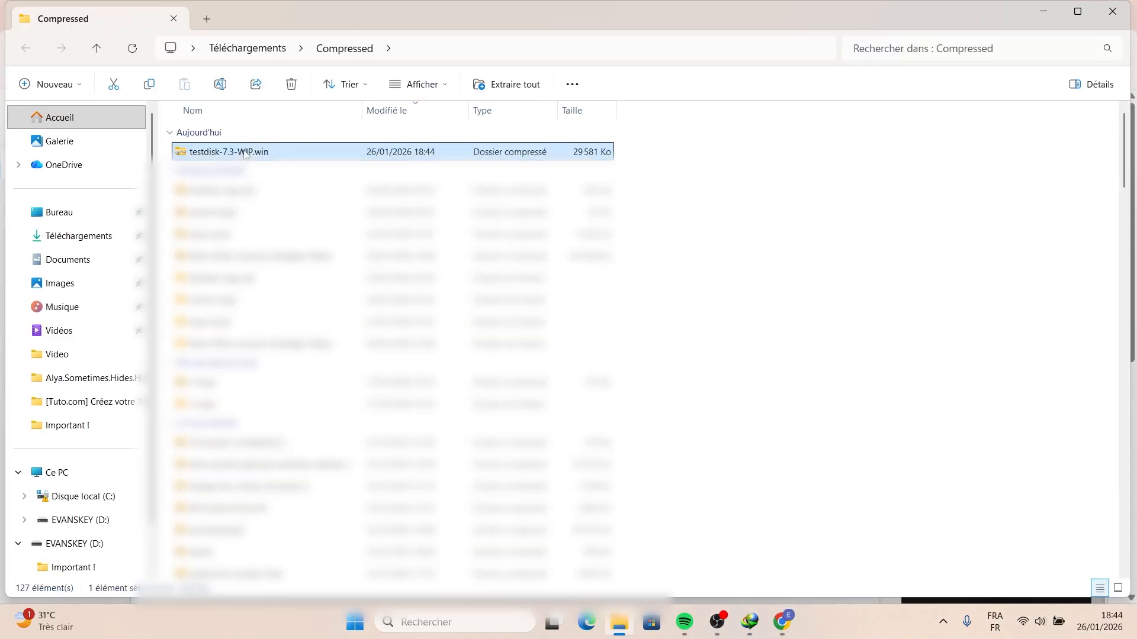
- Extract all files of the testdisk-7.3-WIP.win archive into its default destination folder
right_click(244, 153)
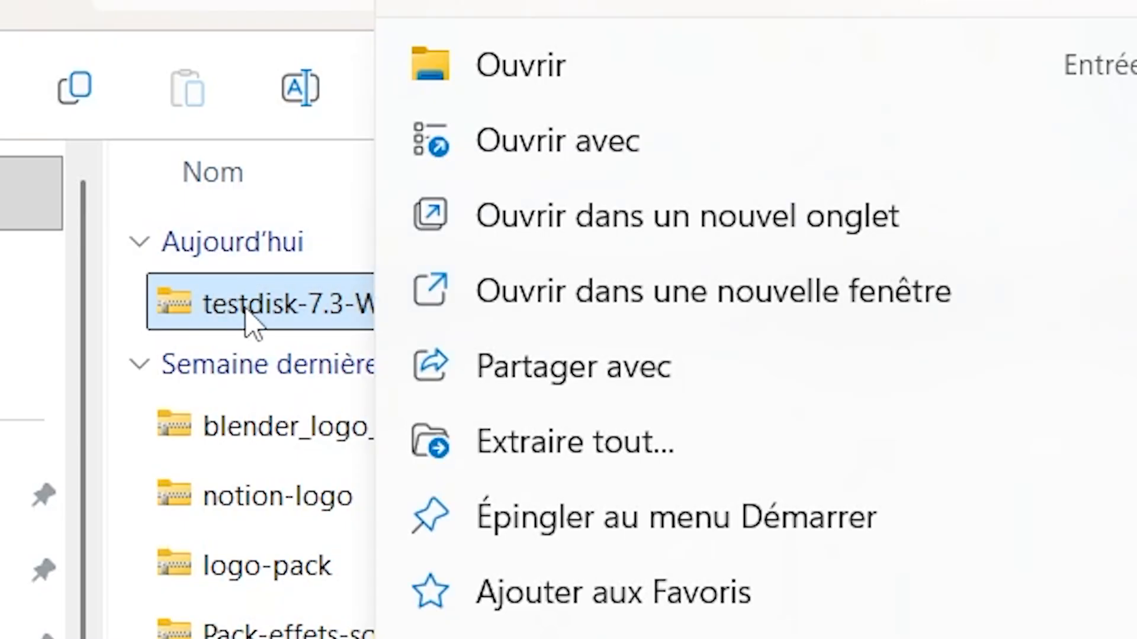
left_click(203, 156)
right_click(343, 287)
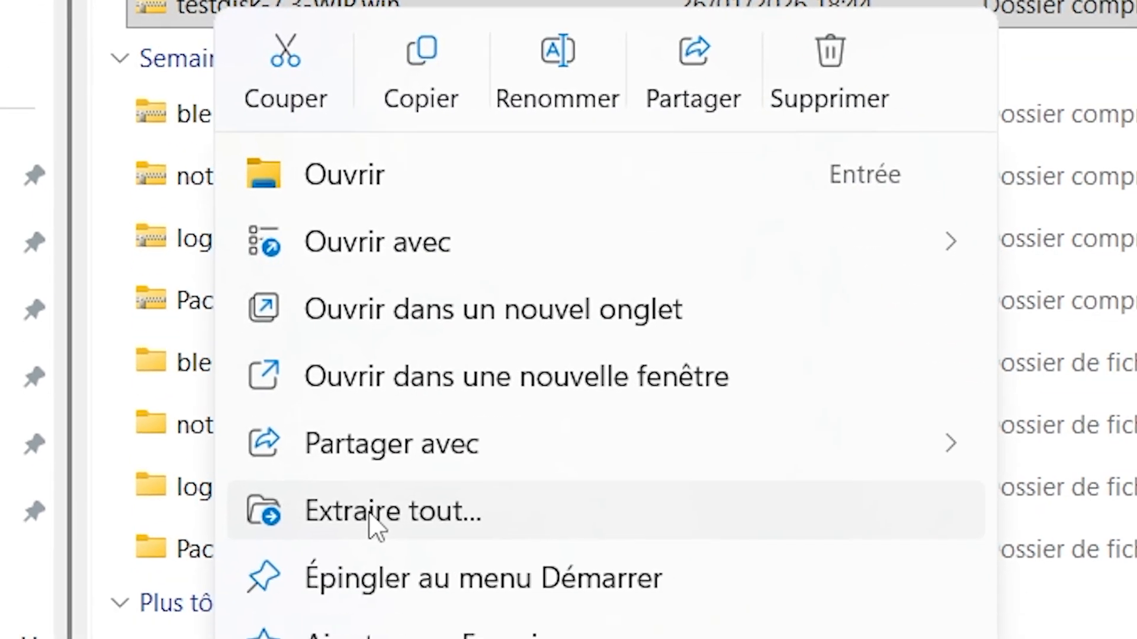
left_click(373, 524)
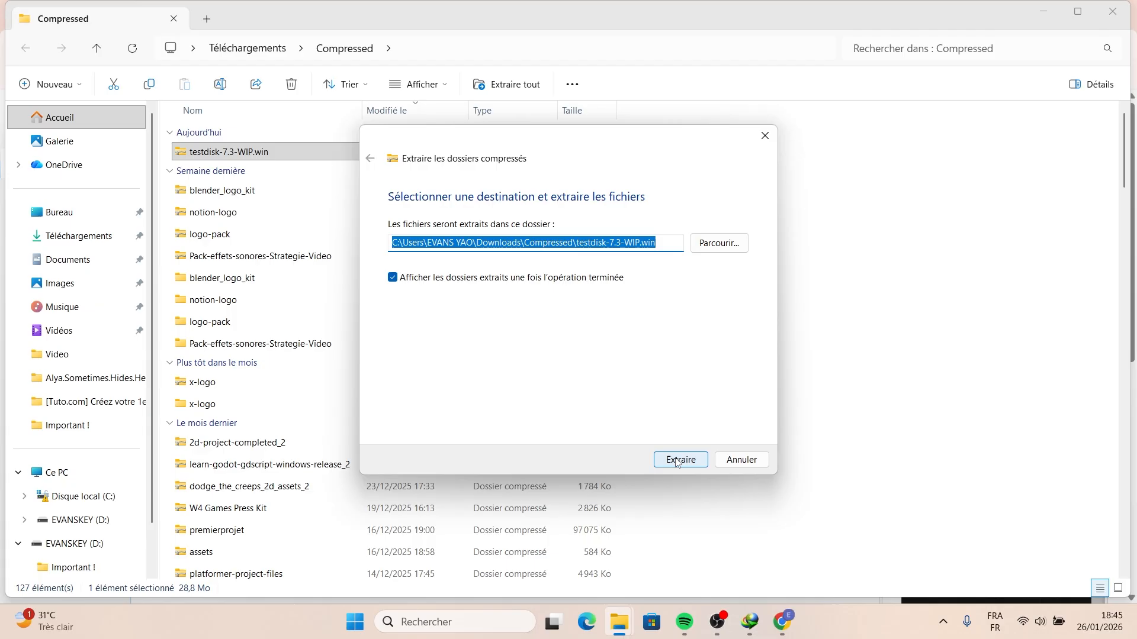
left_click(678, 460)
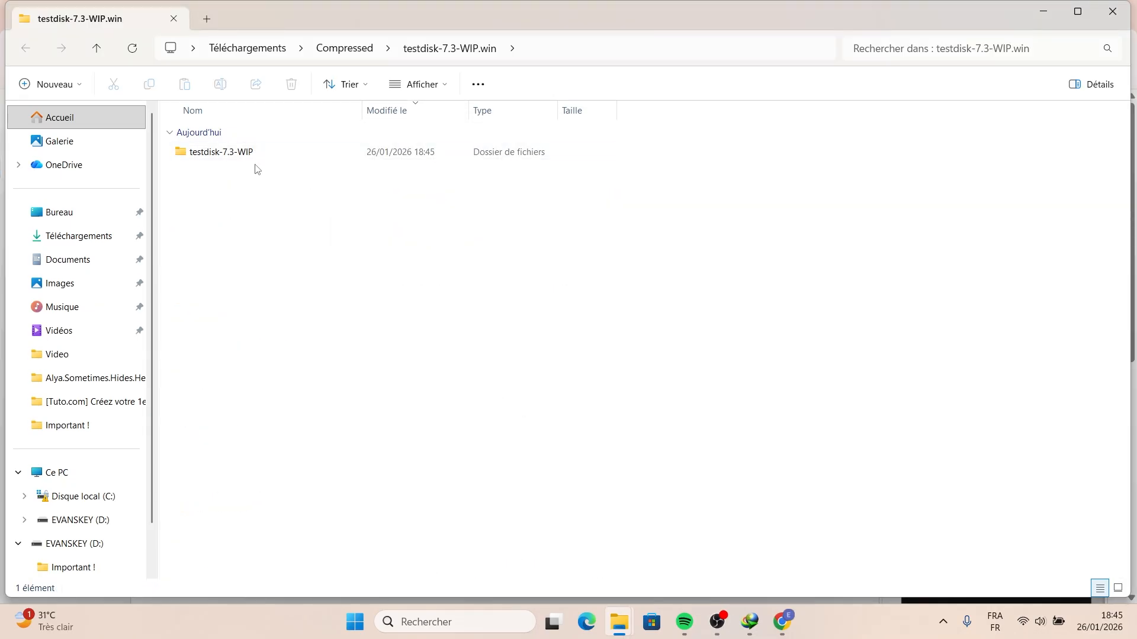
- Open the extracted testdisk-7.3-WIP folder and launch the qphotorec_win application
double_click(256, 165)
left_click(222, 278)
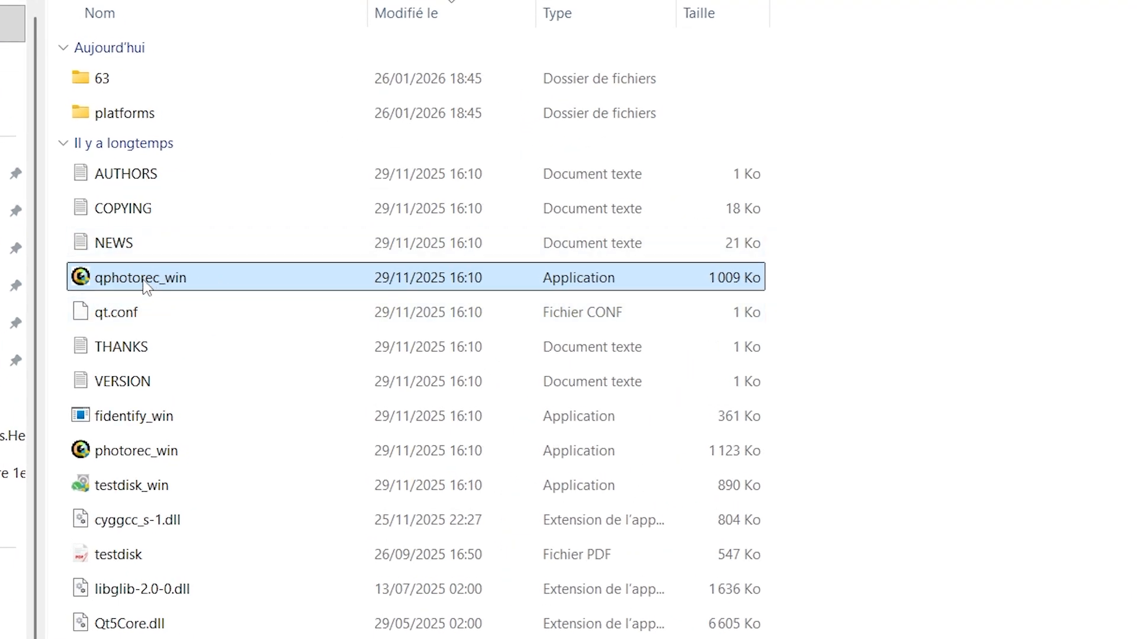
right_click(146, 287)
left_click(266, 179)
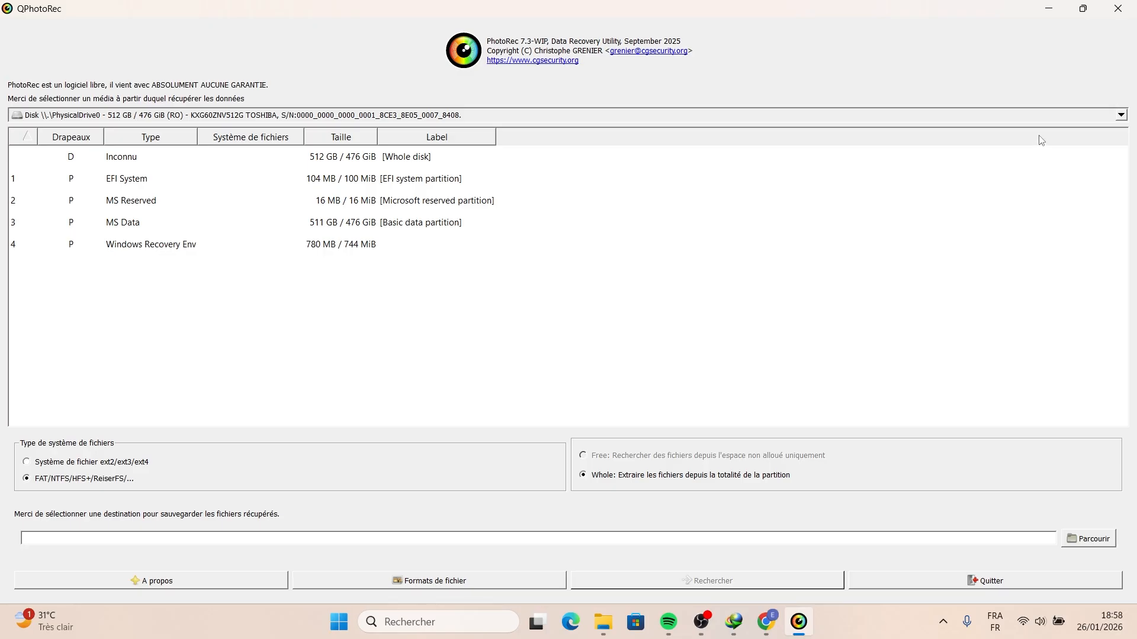
- Select the 15 GB SanDisk Cruzer Blade disk and its FAT32 EVANSKEY partition as the source, with Whole extraction
left_click(1120, 115)
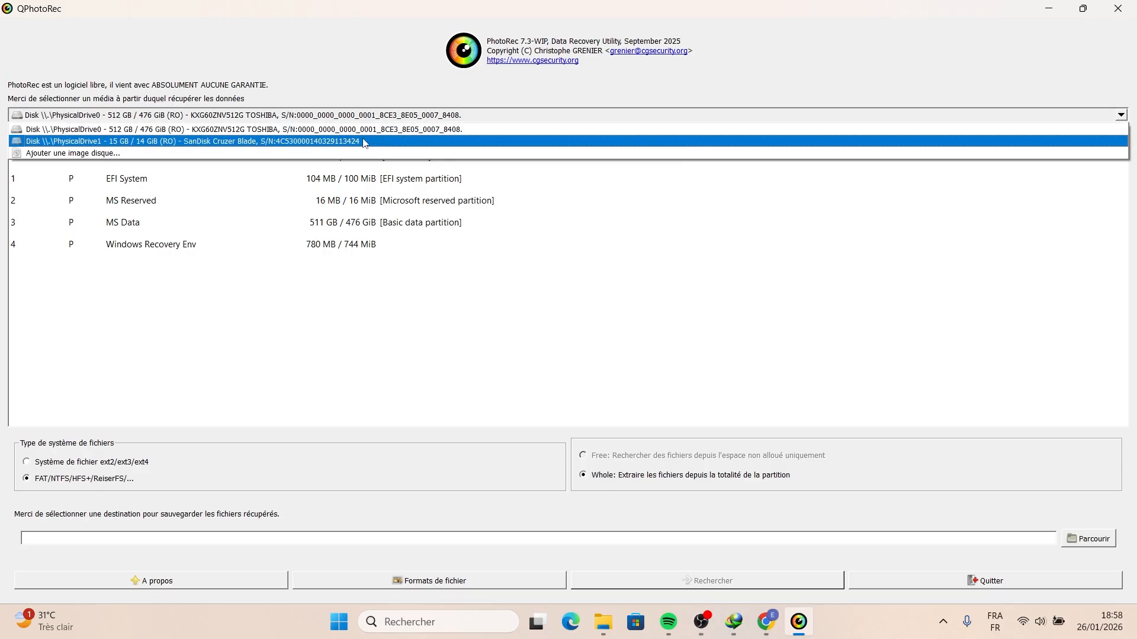
left_click(169, 142)
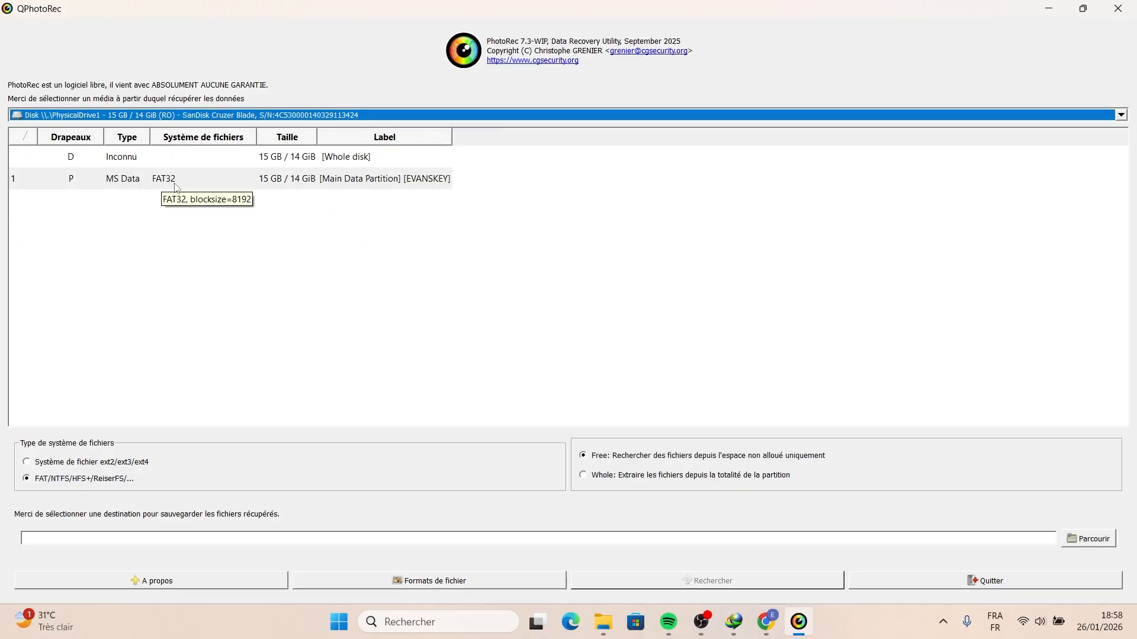
left_click(198, 176)
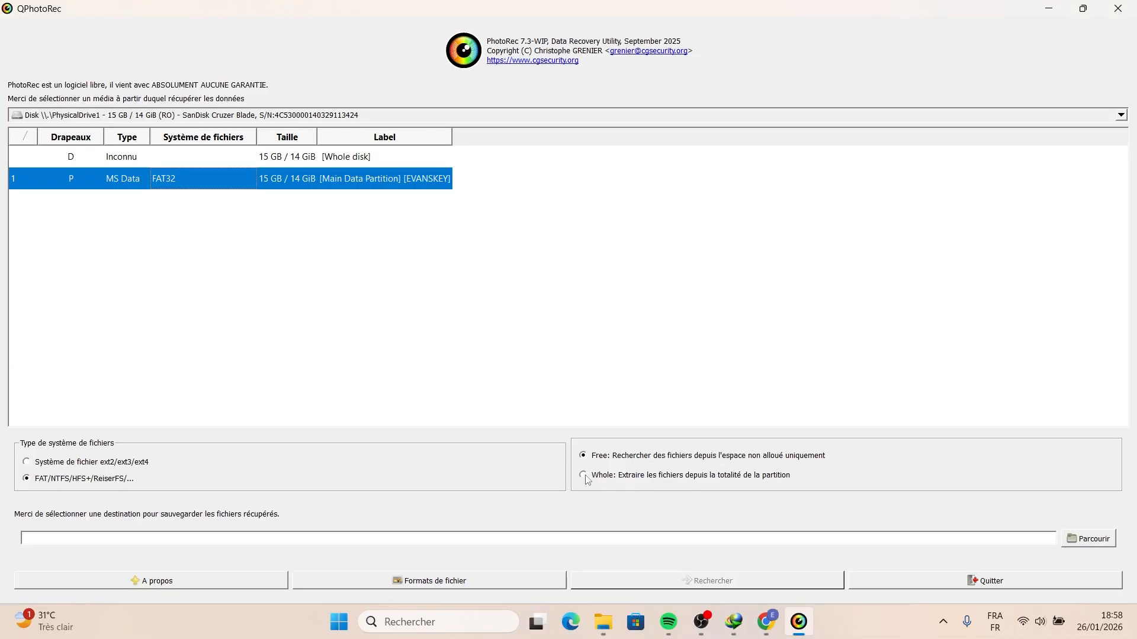
left_click(584, 475)
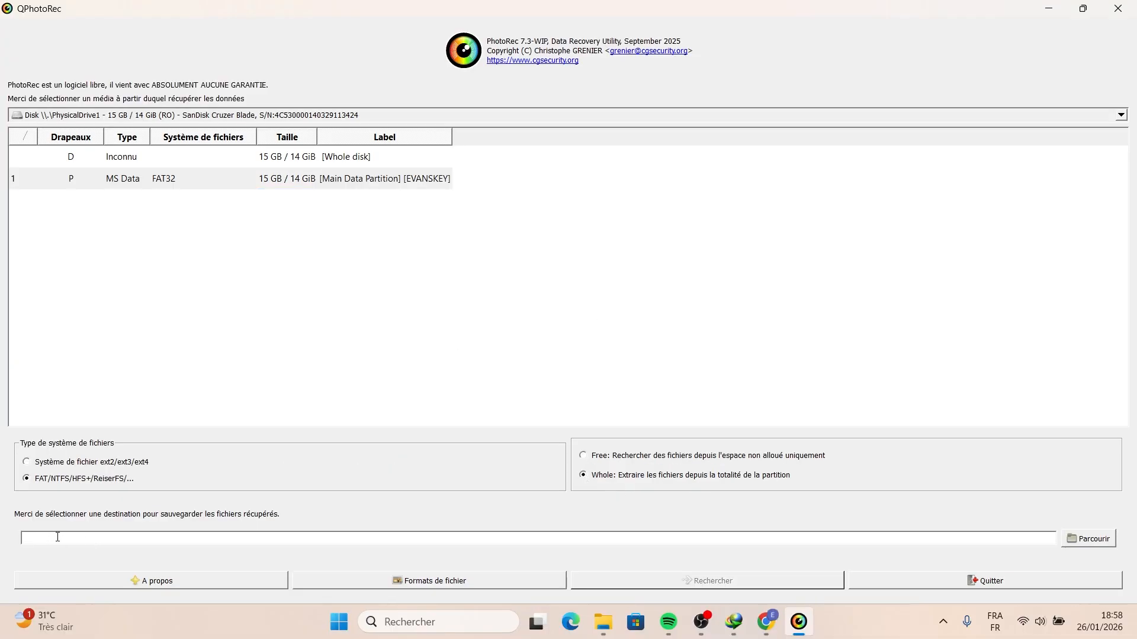
- Create a folder named Sauvegardes on the Desktop and select it as the destination for recovered files
left_click(1091, 545)
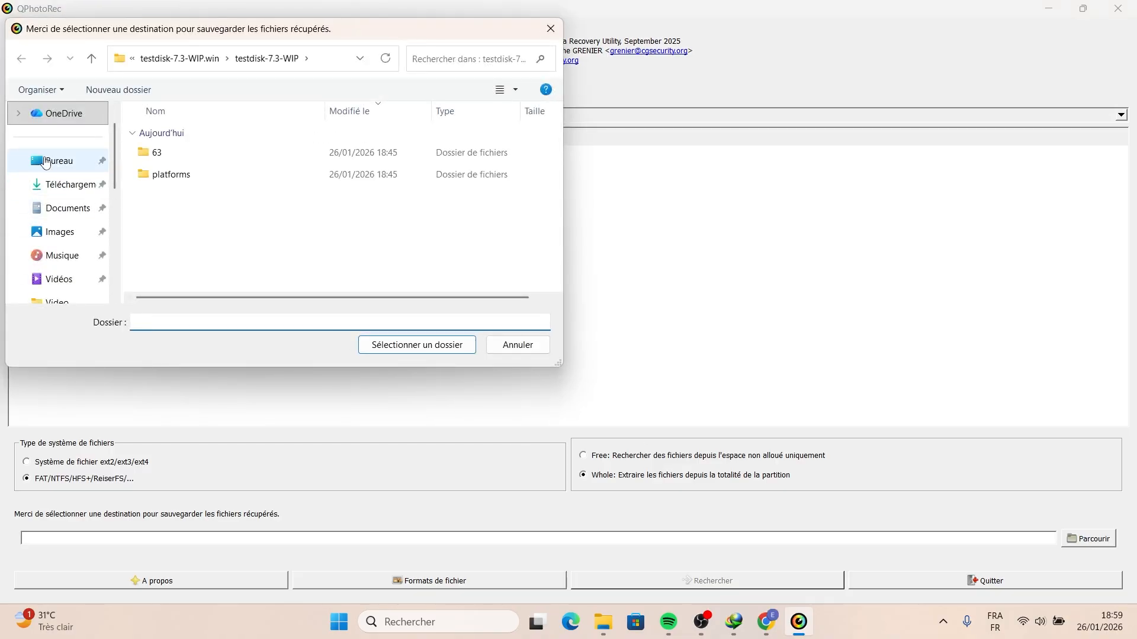
left_click(48, 208)
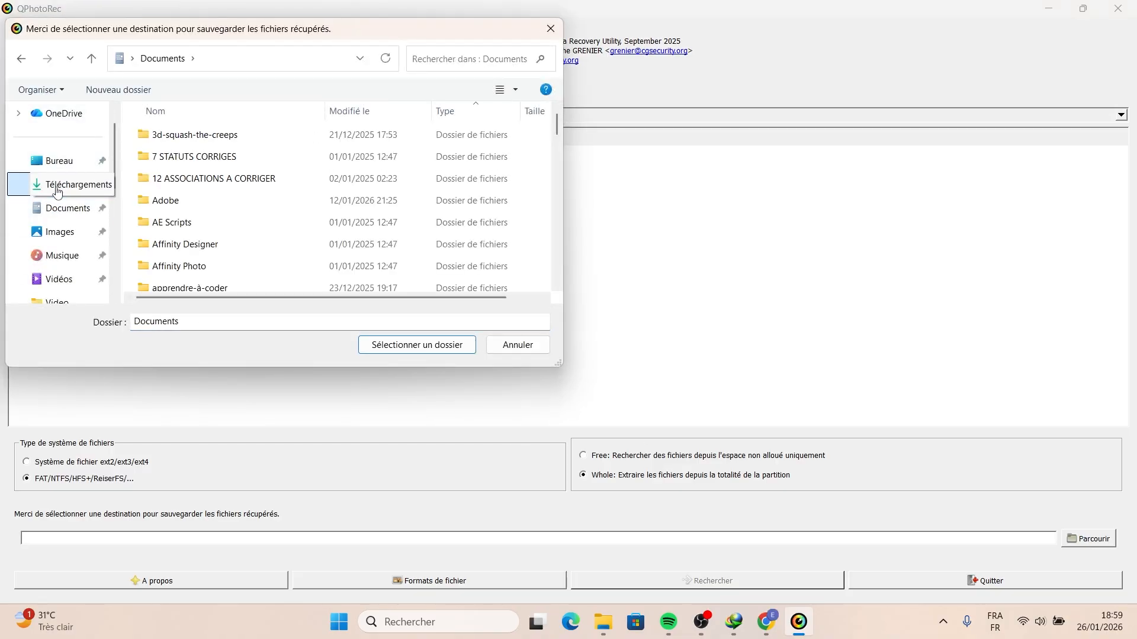
left_click(47, 184)
left_click(45, 161)
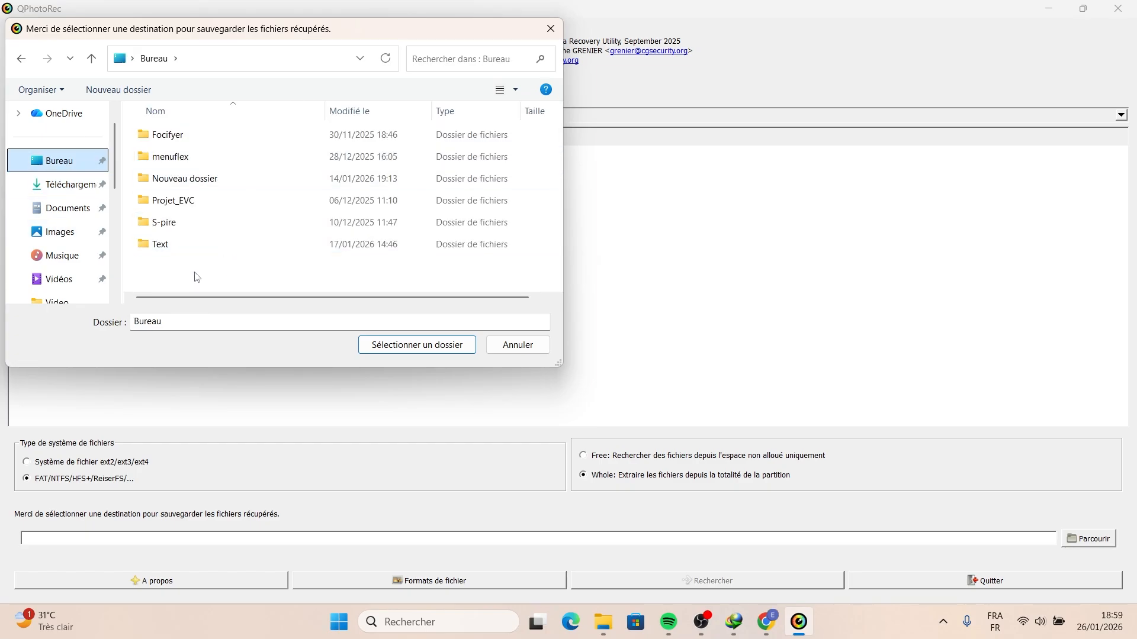
left_click(184, 285)
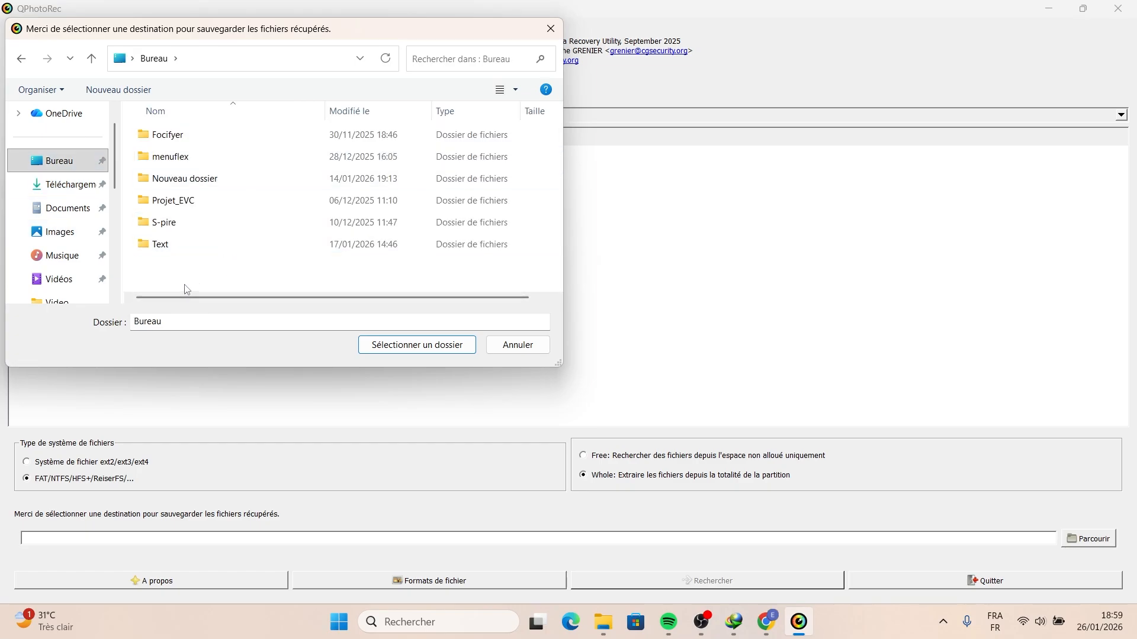
left_click(109, 95)
type("Sayv")
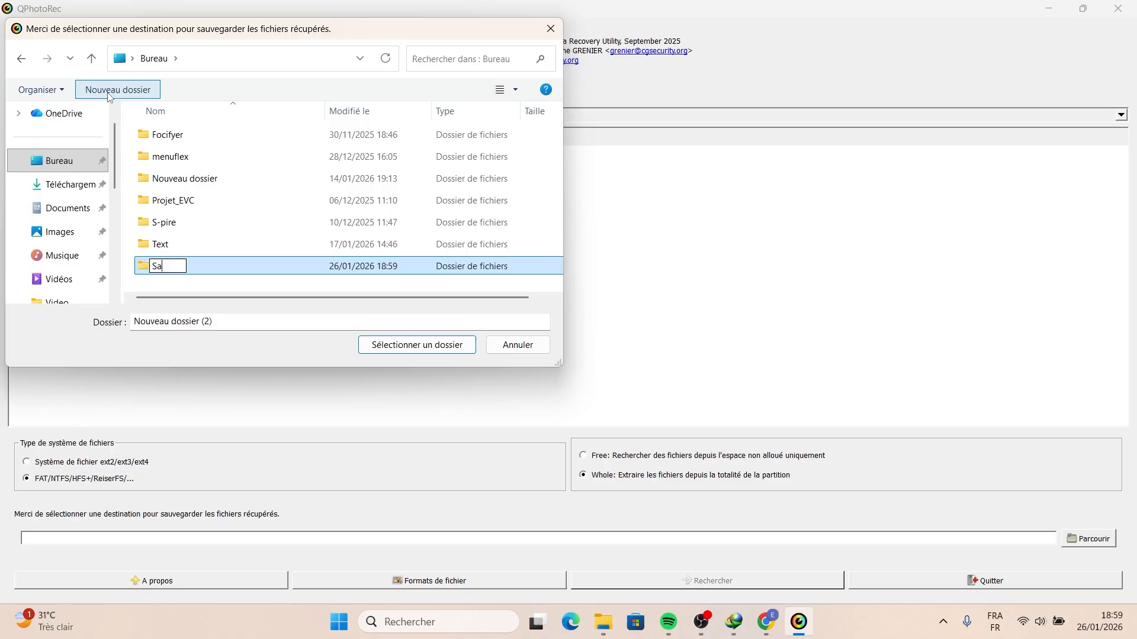
key("BackSpace")
key("BackSpace")
type("uvegardes")
key("Return")
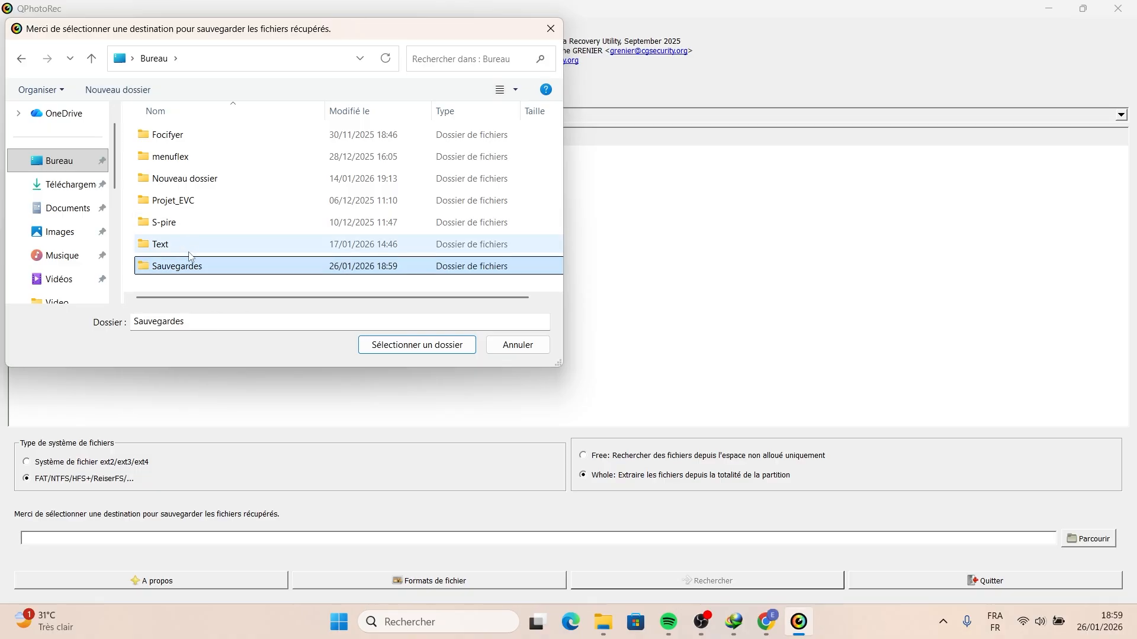
double_click(172, 266)
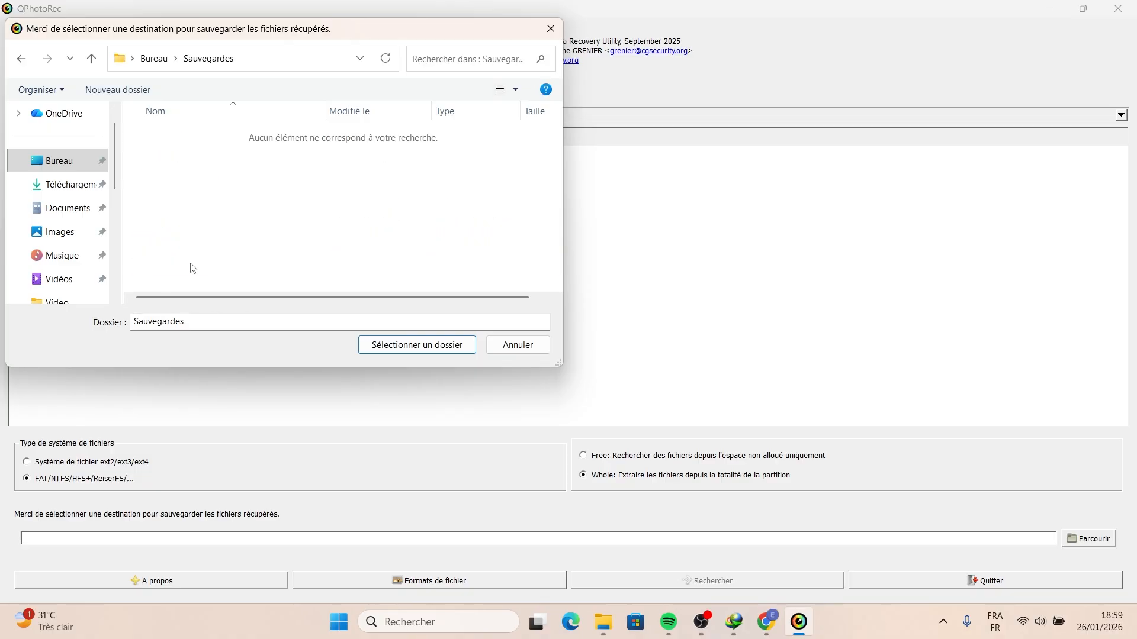
left_click(414, 346)
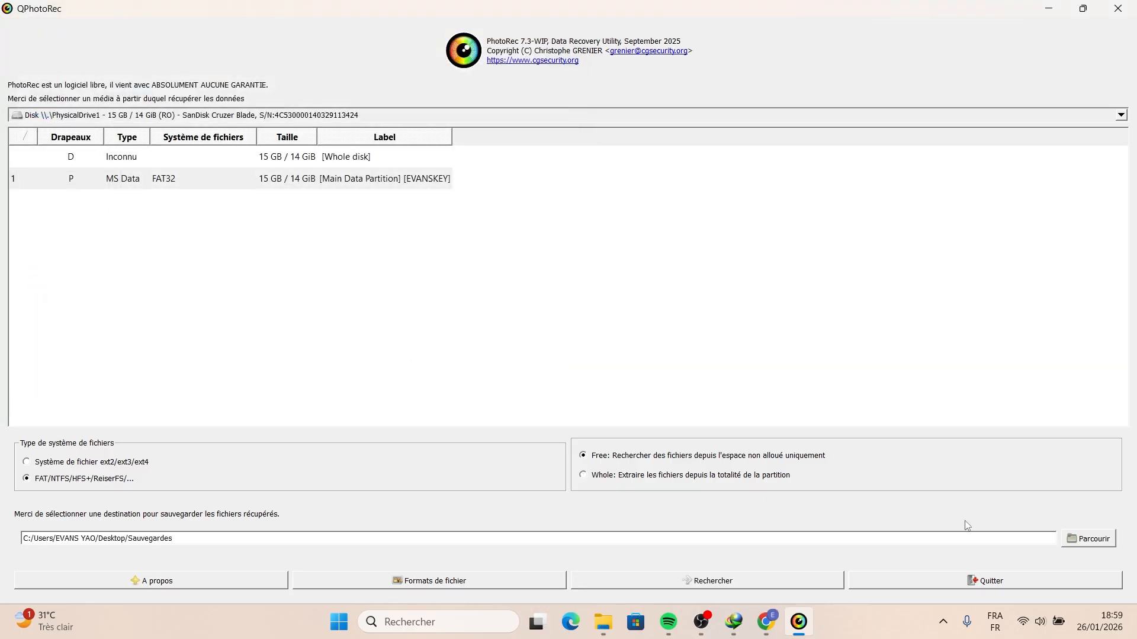
- Show the desktop to view the Sauvegardes folder, then return to QPhotoRec
key("super+d")
left_click_drag(533, 95, 749, 204)
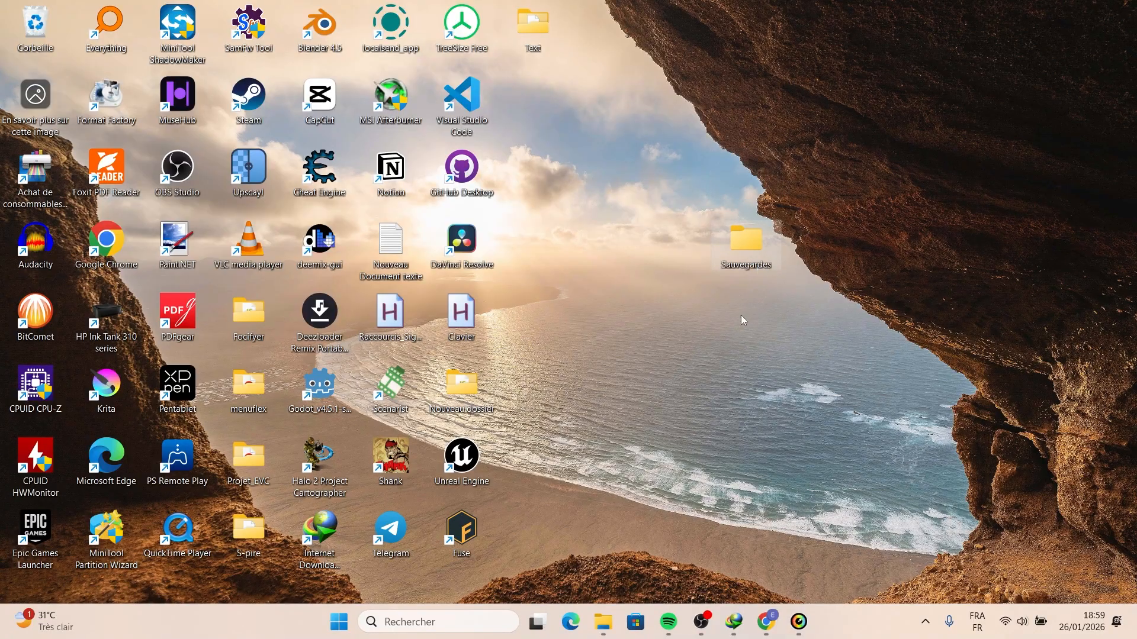
left_click(799, 622)
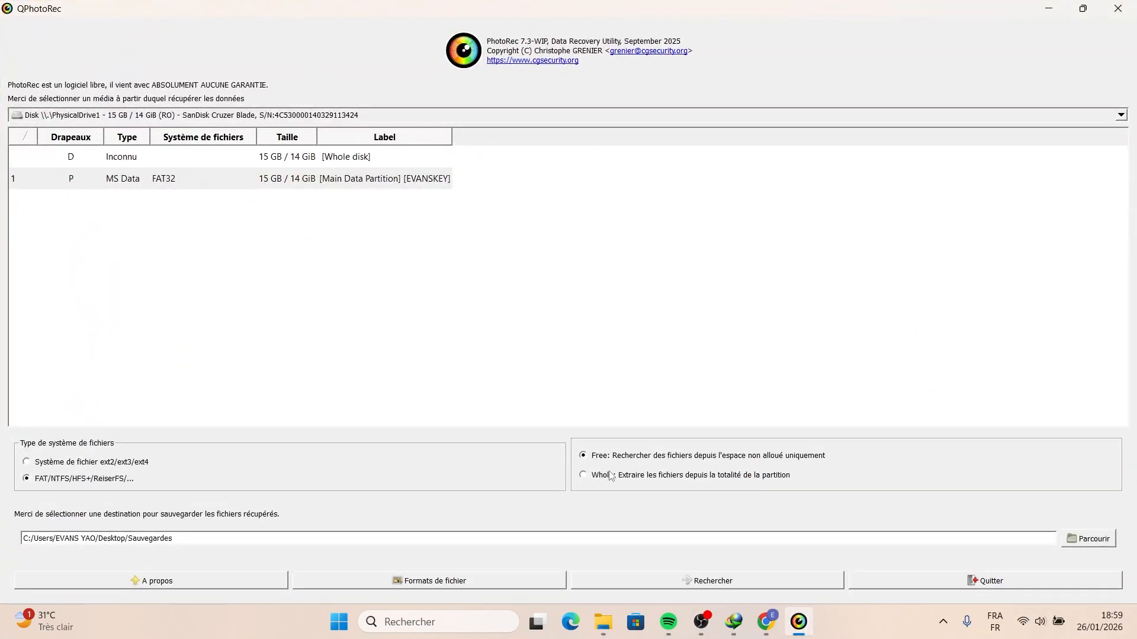
- Set the extraction mode to Whole and clear all entries in the file formats list
left_click(583, 475)
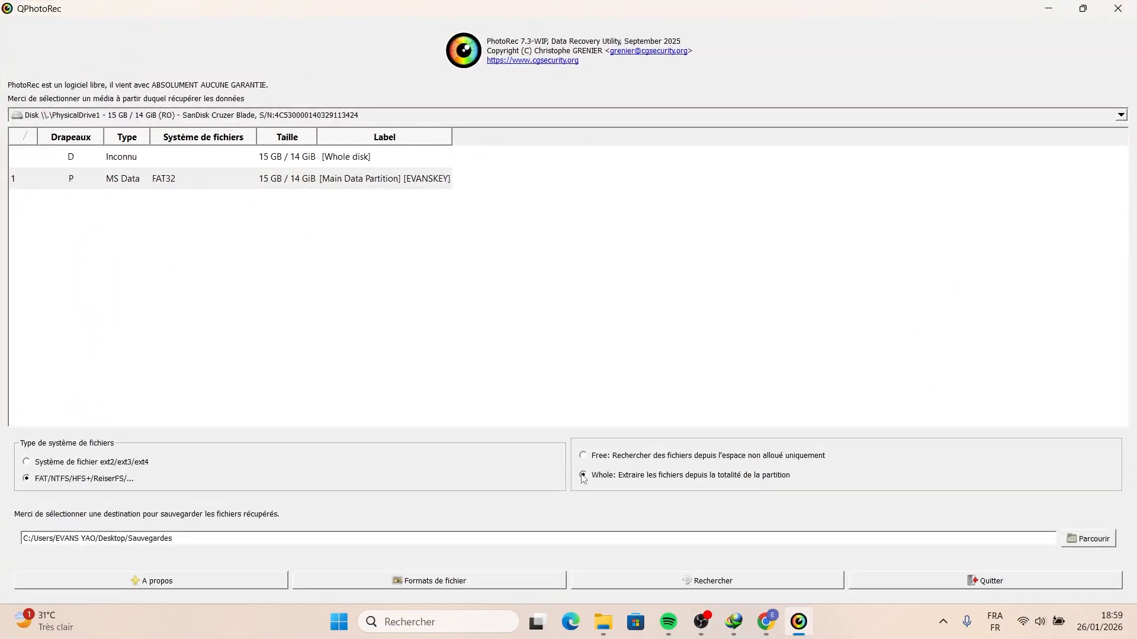
left_click(440, 585)
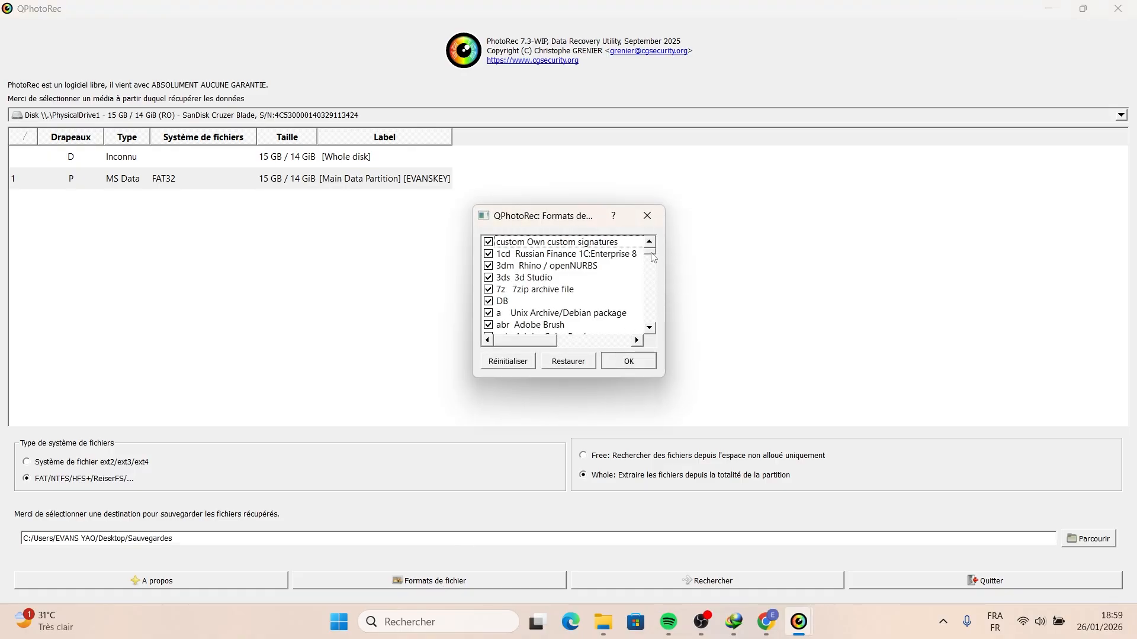
left_click_drag(653, 256, 649, 271)
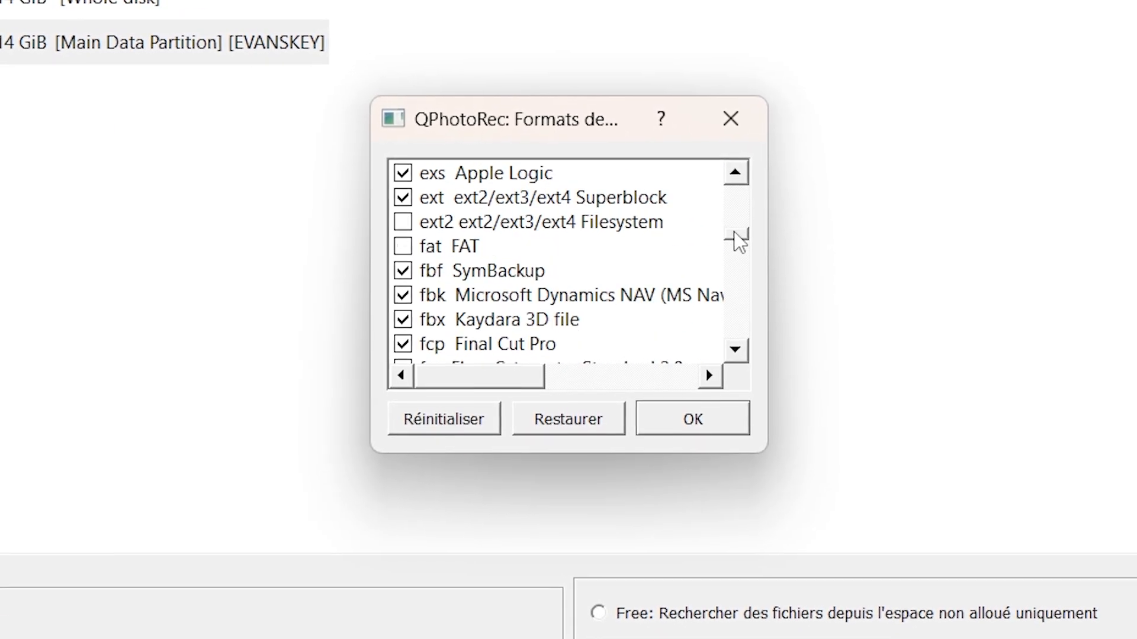
left_click_drag(739, 239, 746, 279)
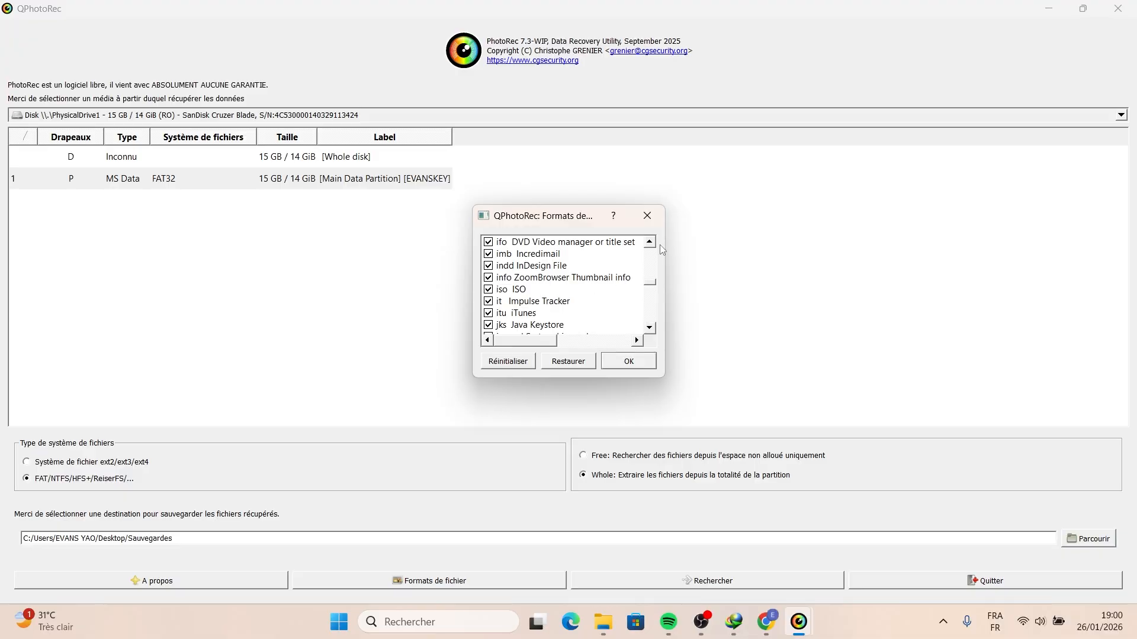
left_click(557, 367)
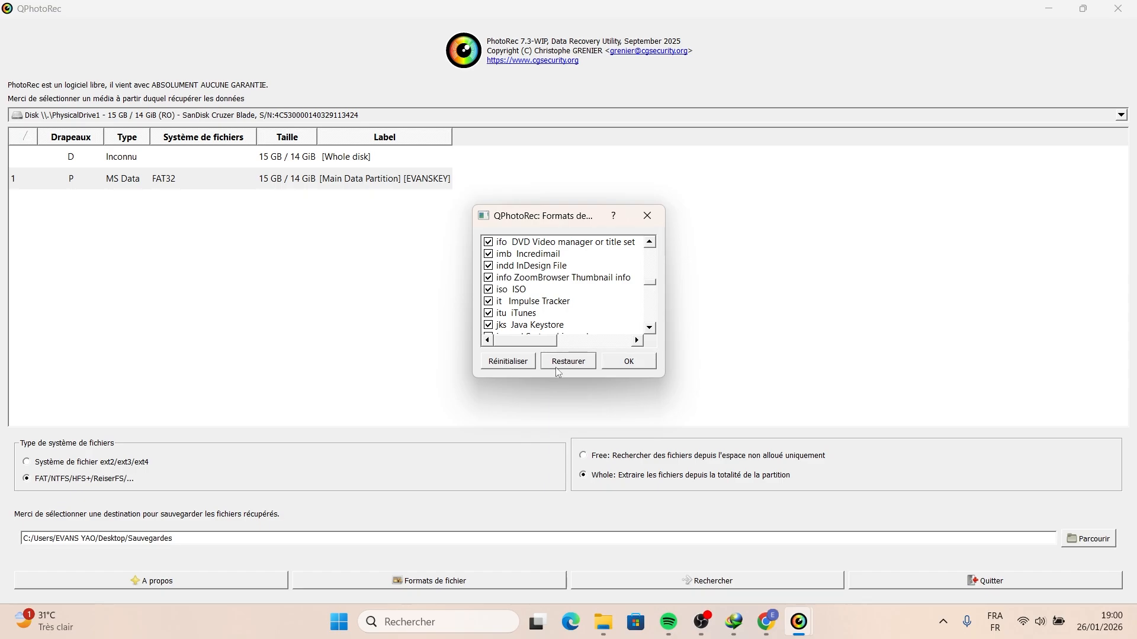
left_click(508, 363)
- Enable the pdf format in the file formats list and confirm the selection
mouse_move(654, 288)
left_mouse_down()
mouse_move(652, 258)
mouse_move(650, 279)
left_mouse_up()
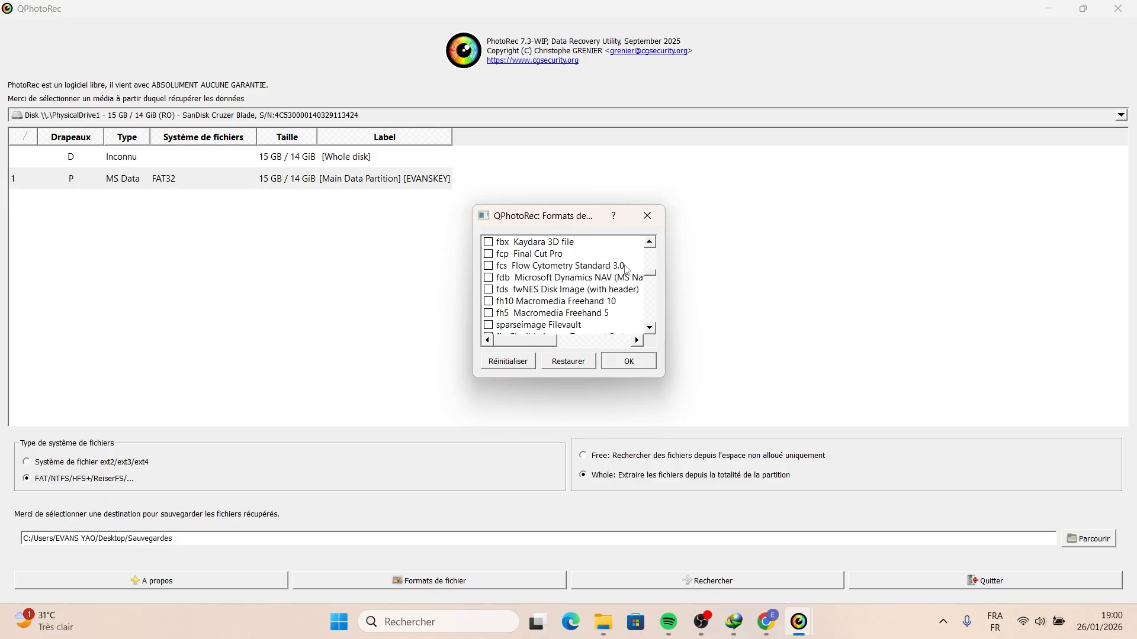
scroll(606, 276, "down", 2)
scroll(607, 276, "down", 1)
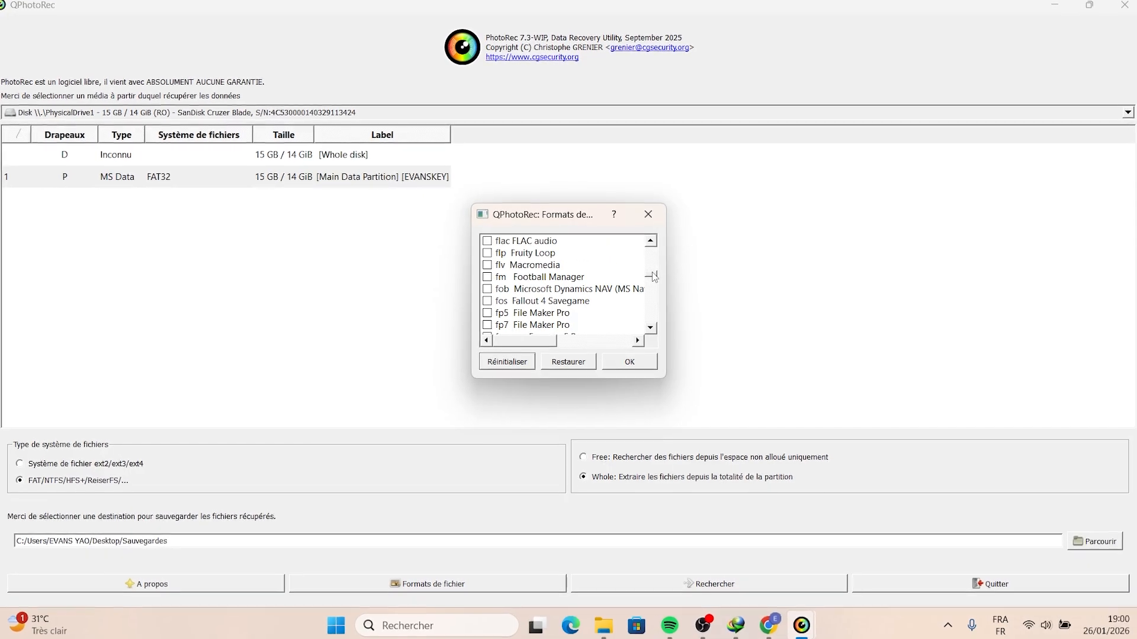
left_click_drag(656, 277, 657, 282)
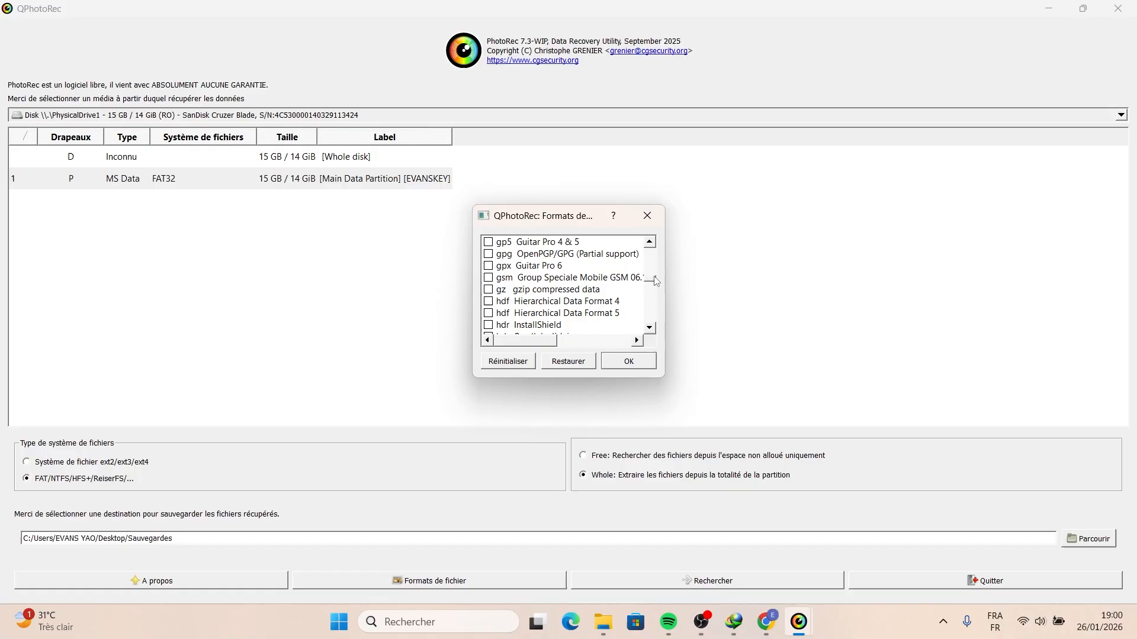
mouse_move(655, 280)
left_mouse_down()
mouse_move(656, 324)
mouse_move(655, 296)
left_mouse_up()
left_click(489, 279)
scroll(515, 277, "up", 2)
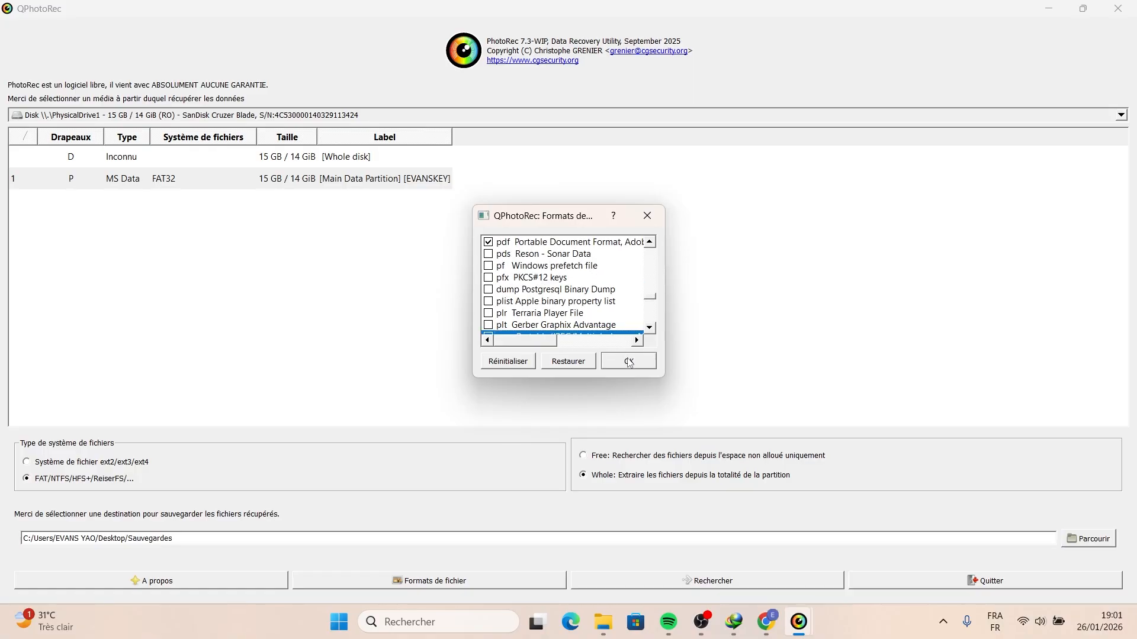
left_click(631, 364)
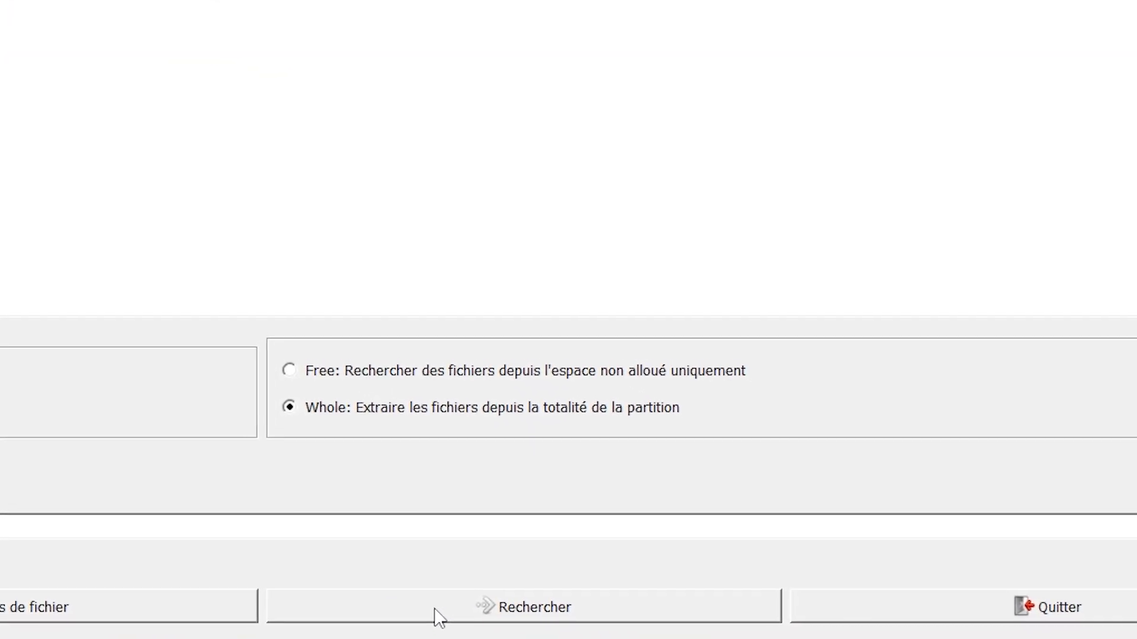
- Start the search to recover the selected file types into Sauvegardes
left_click(440, 622)
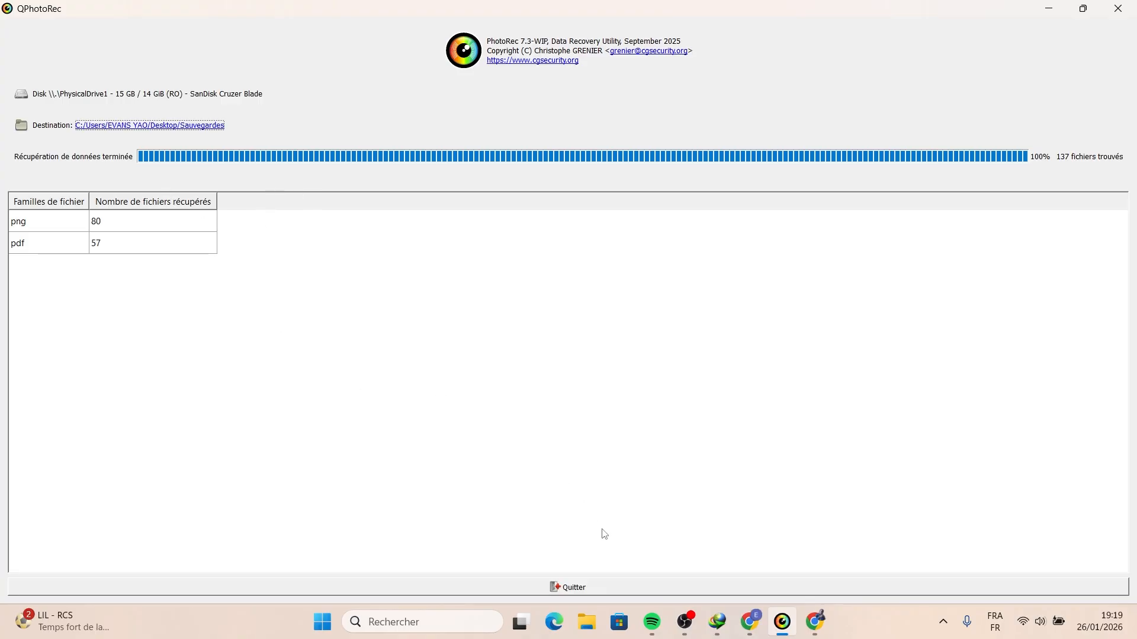
- Quit QPhotoRec and open the recup_dir.1 folder inside the Sauvegardes folder on the desktop
left_click(582, 592)
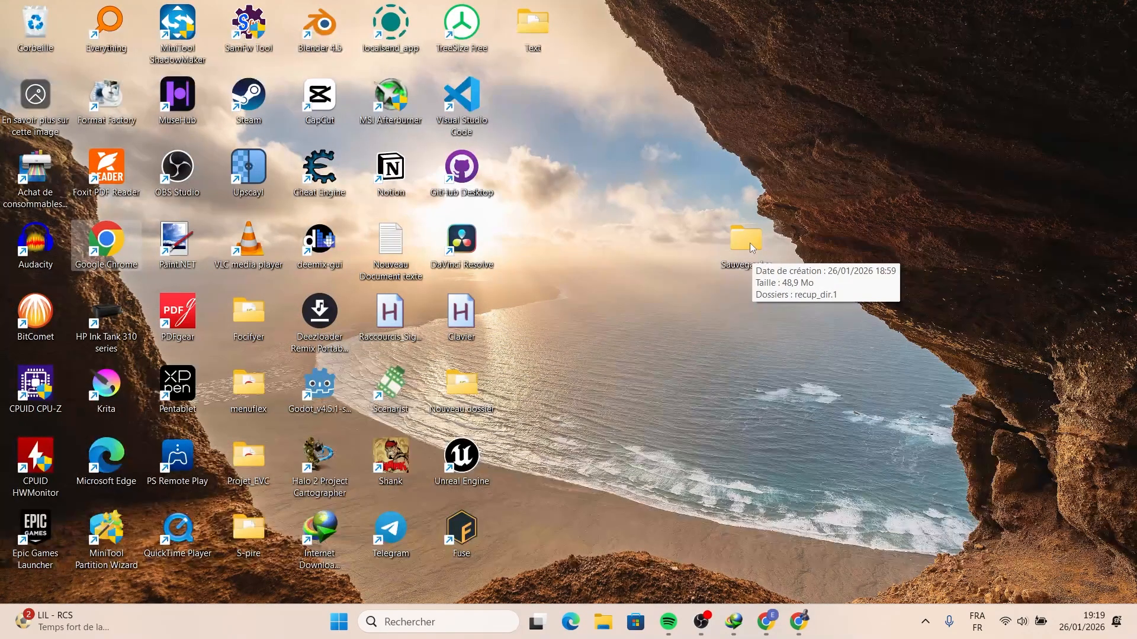
double_click(747, 240)
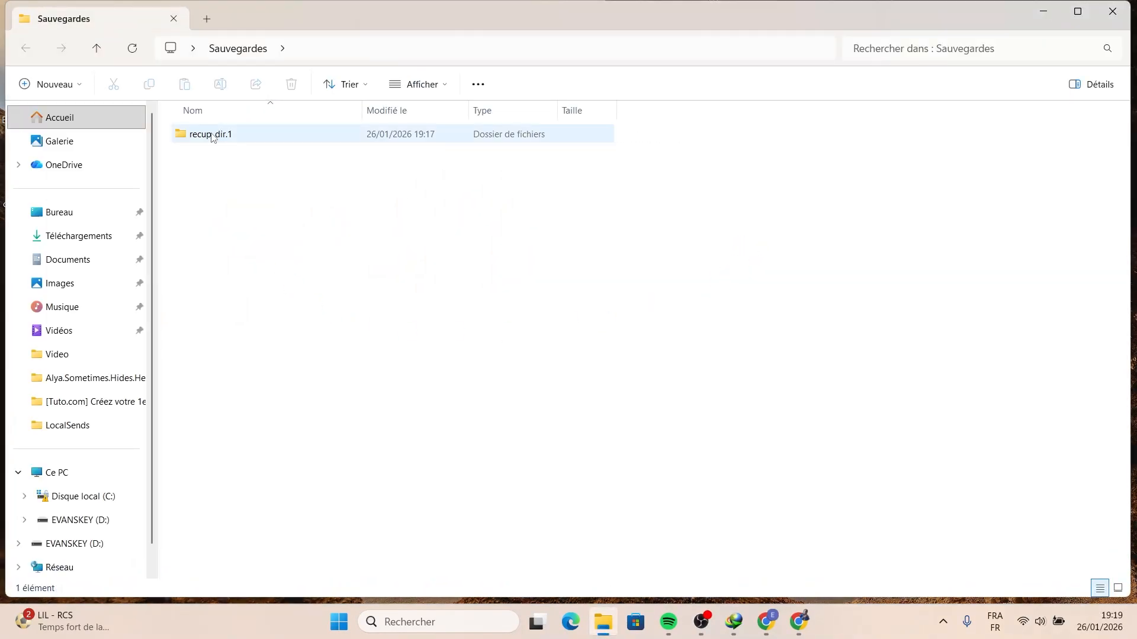
double_click(217, 134)
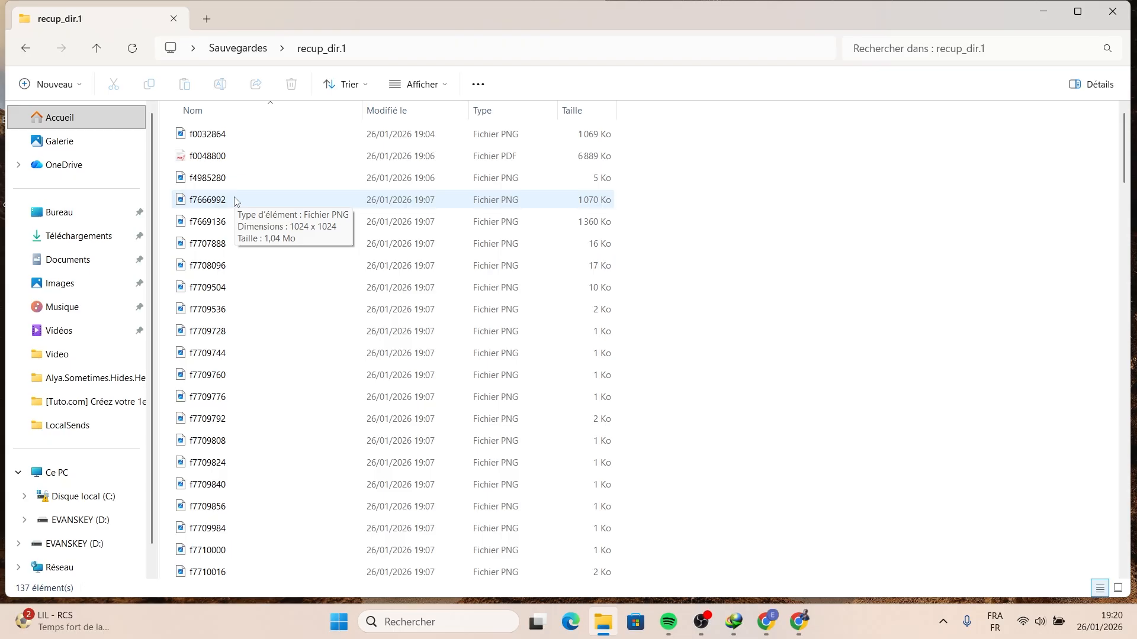
- Open recovered PNG images in the photo viewer and browse through them one after another
double_click(208, 136)
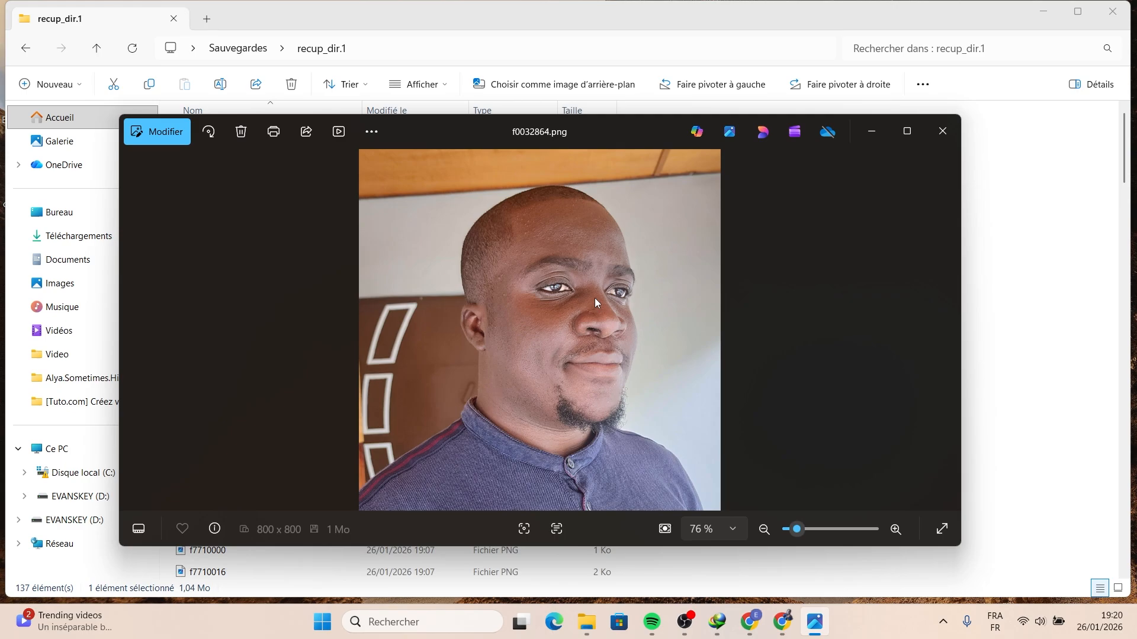
left_click(953, 136)
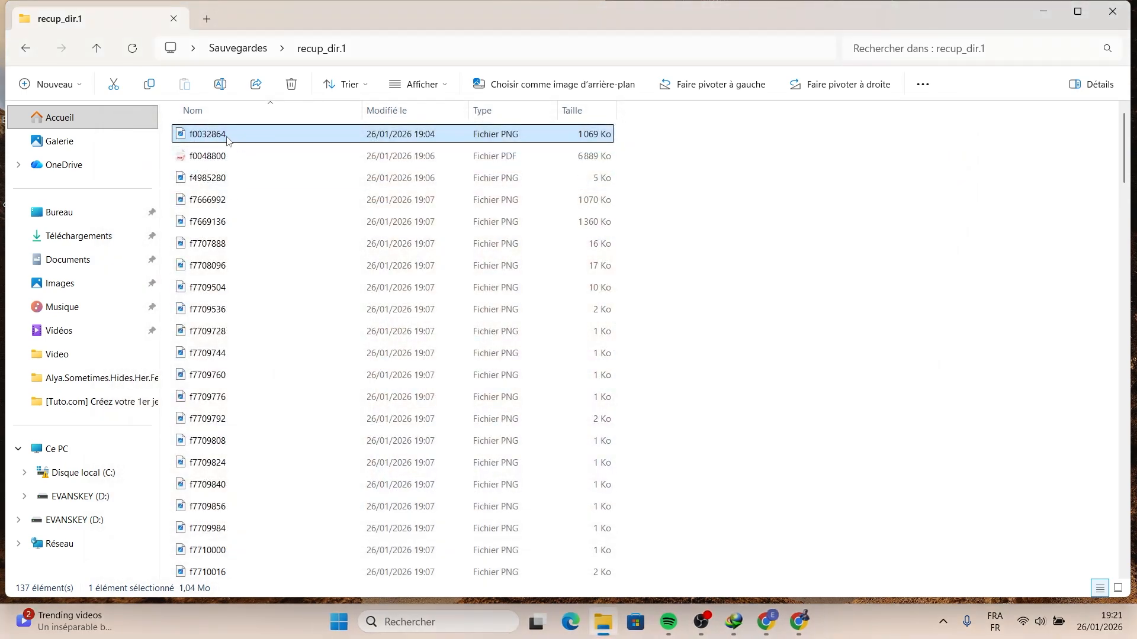
key("alt+Return")
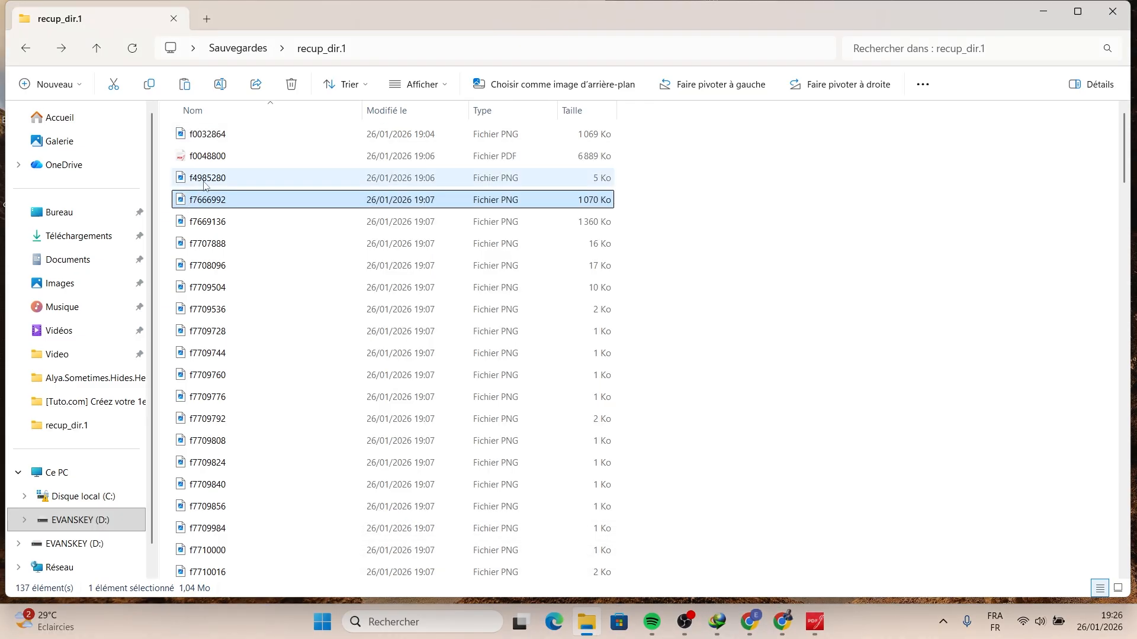
double_click(204, 178)
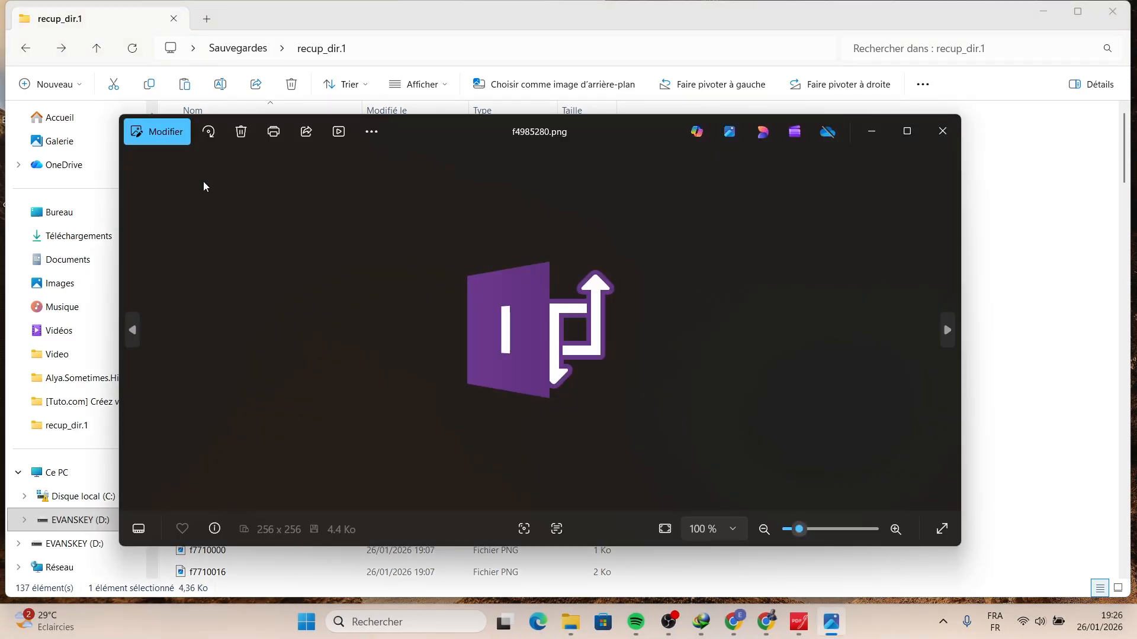
key("Right")
key("Right")
key("Right")
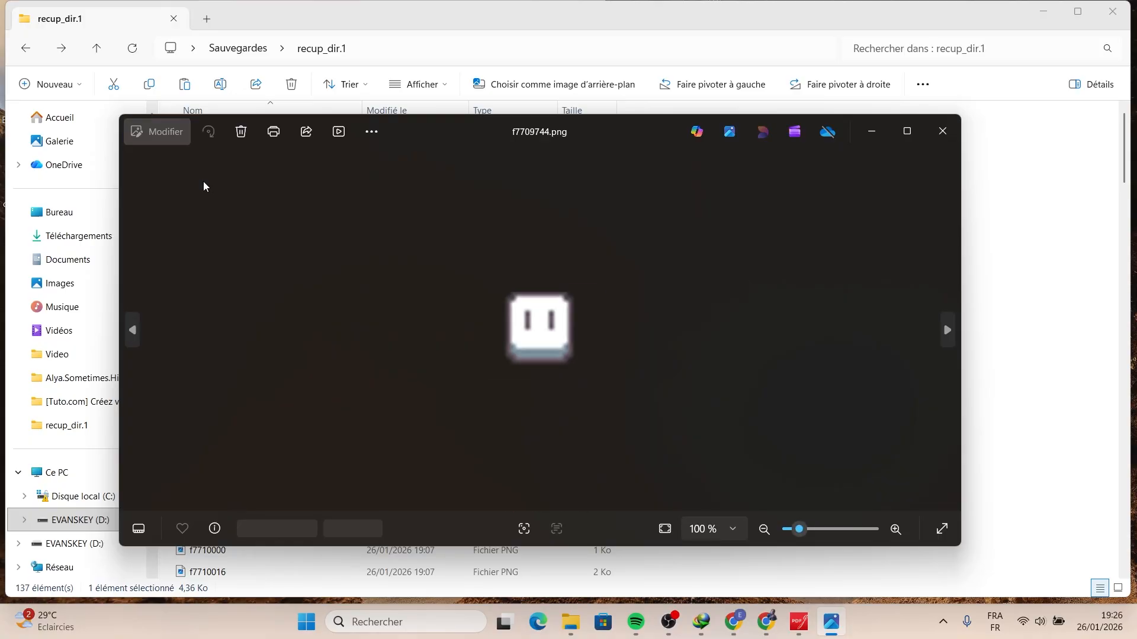
key("Right")
key("Right")
key("Right")
key("Right")
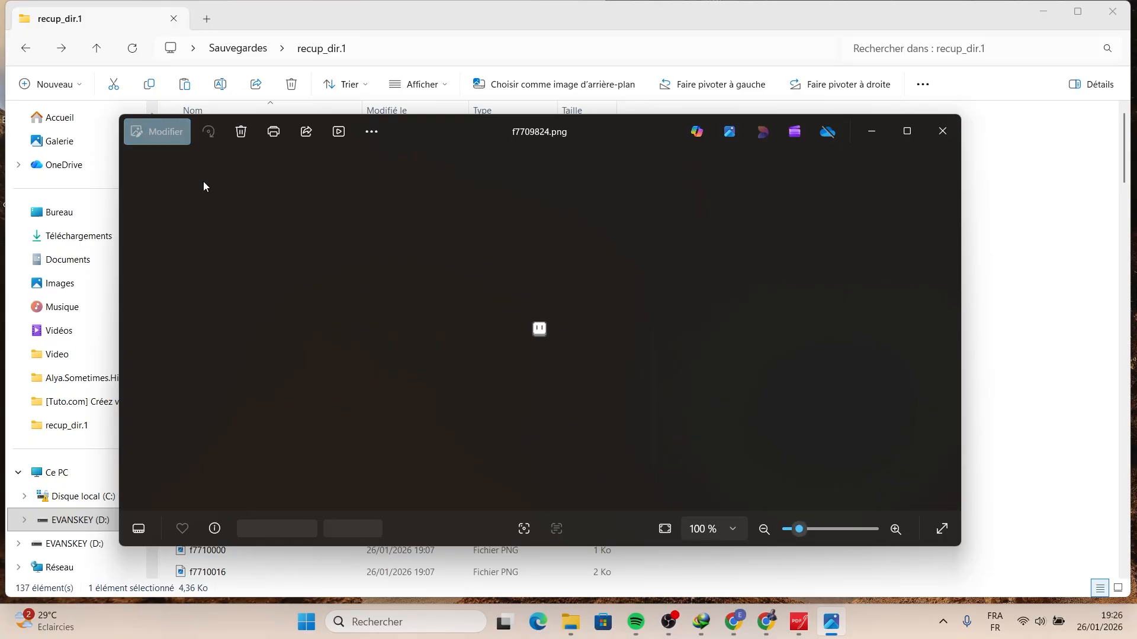
key("Right")
key("Right")
key("Right")
key("Right")
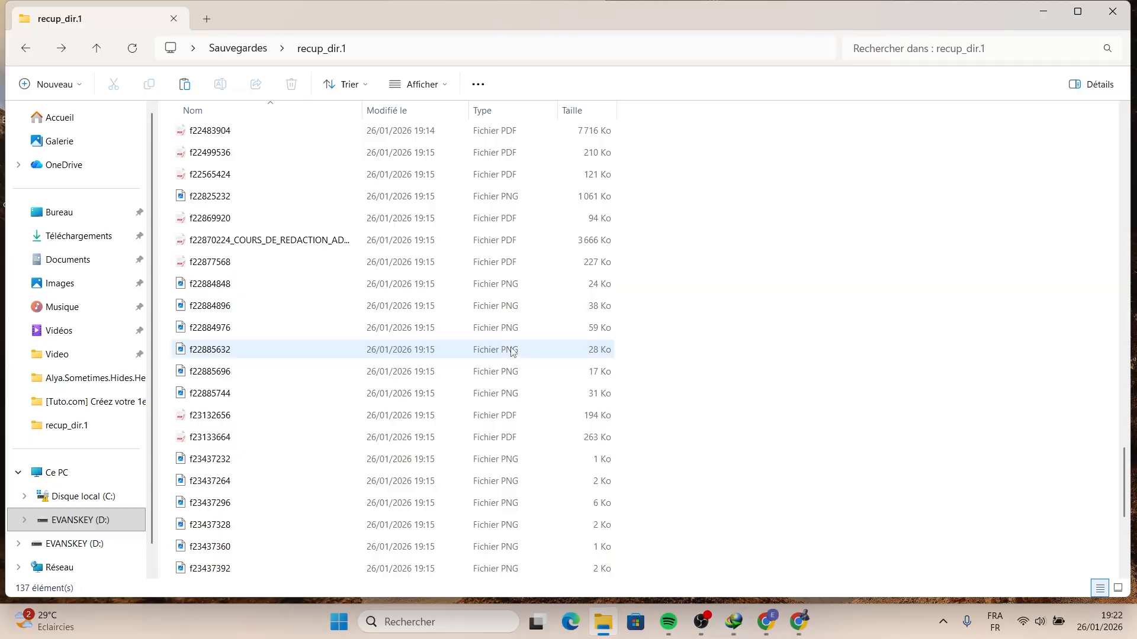
- Browse the recovered file list, open the PDF f0048800 to check its contents, then minimize the PDF viewer
scroll(513, 352, "down", 5)
scroll(508, 355, "down", 3)
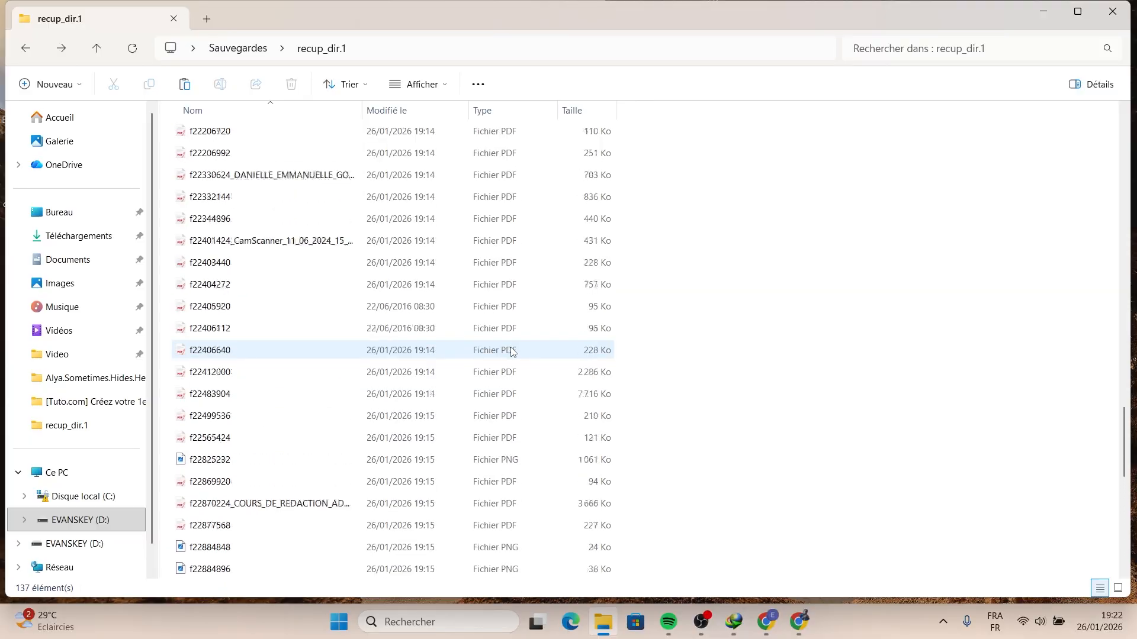
scroll(510, 365, "up", 20)
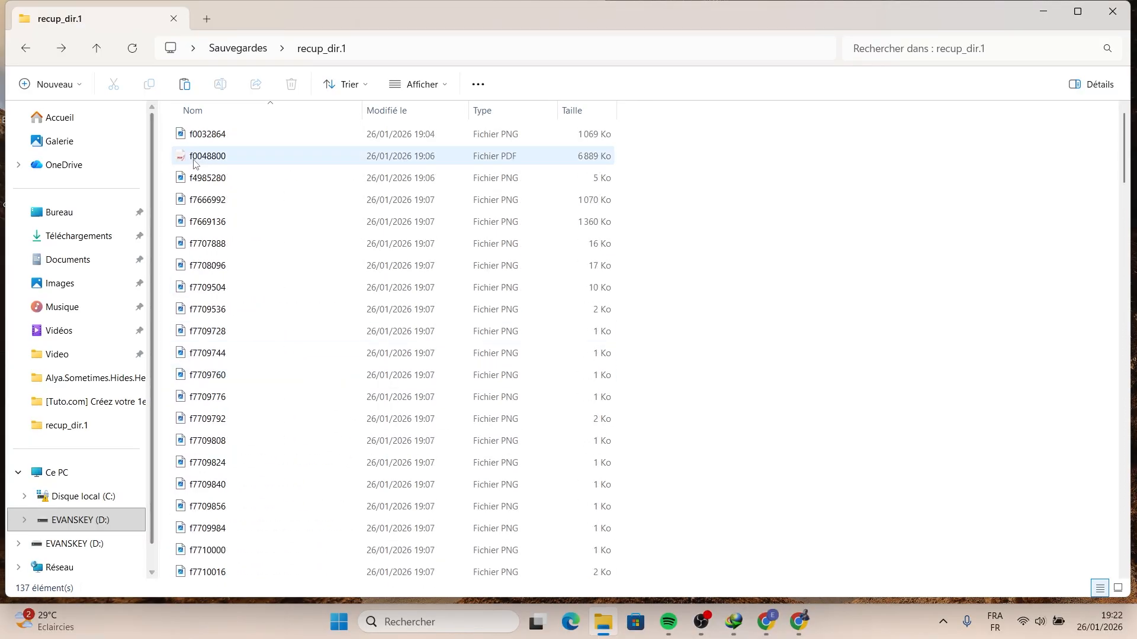
scroll(513, 352, "down", 20)
scroll(513, 351, "up", 3)
scroll(513, 352, "up", 20)
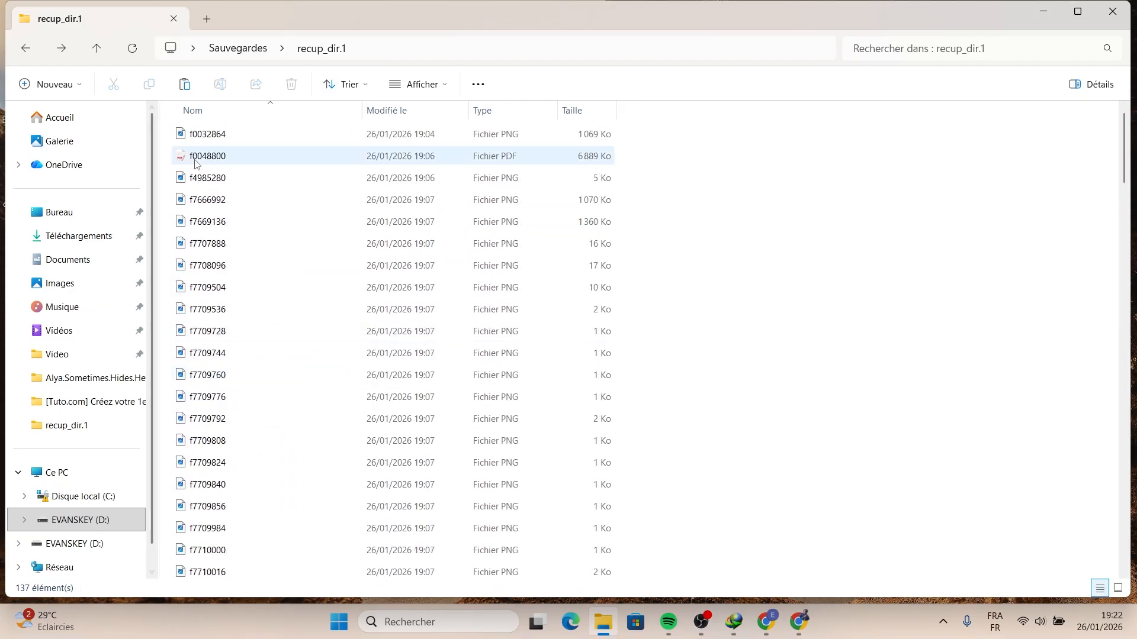
left_click(199, 157)
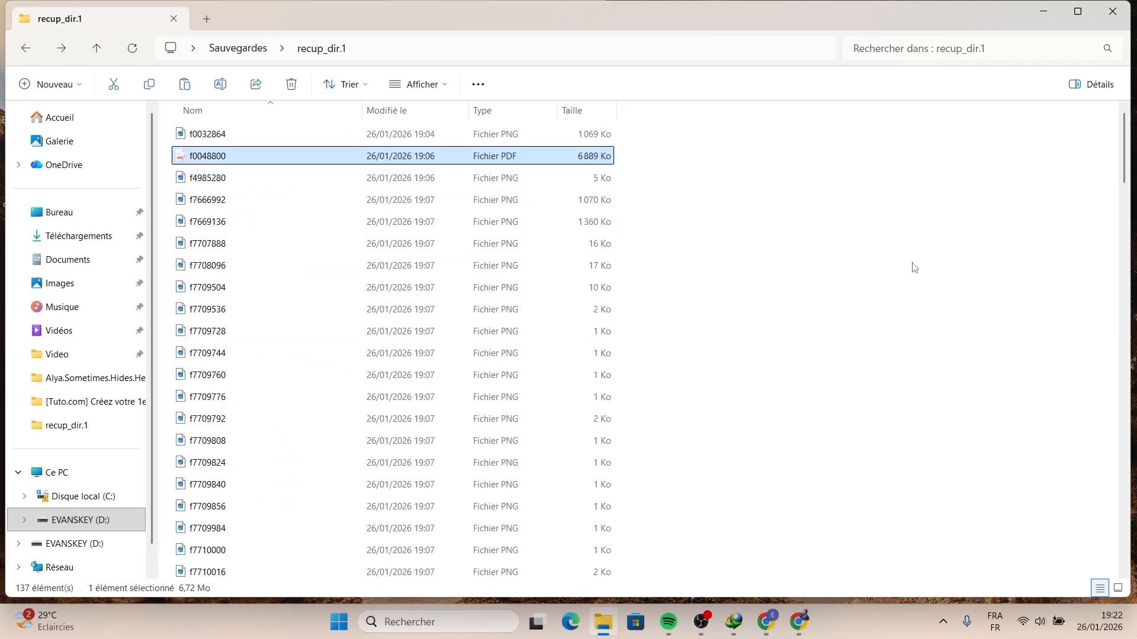
key("Return")
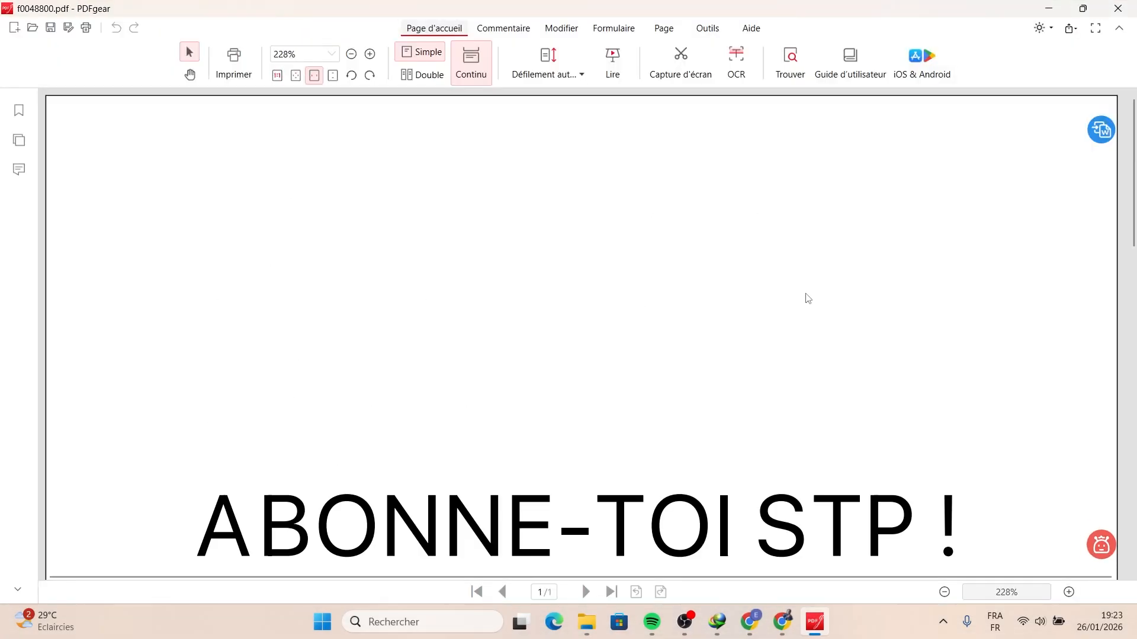
scroll(808, 298, "down", 4)
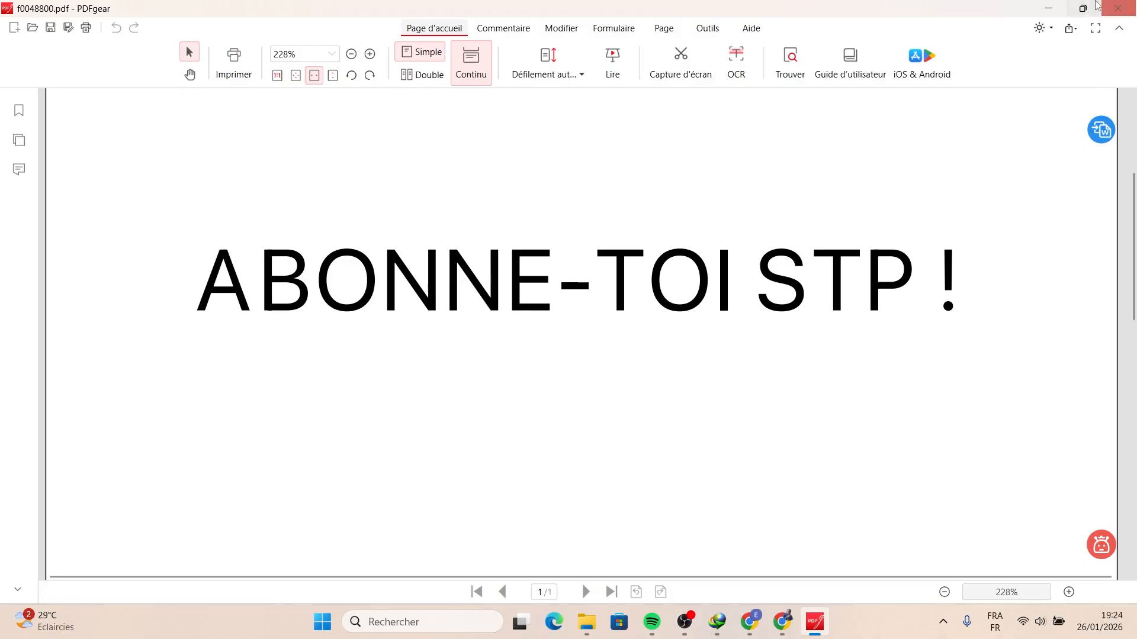
left_click(1050, 8)
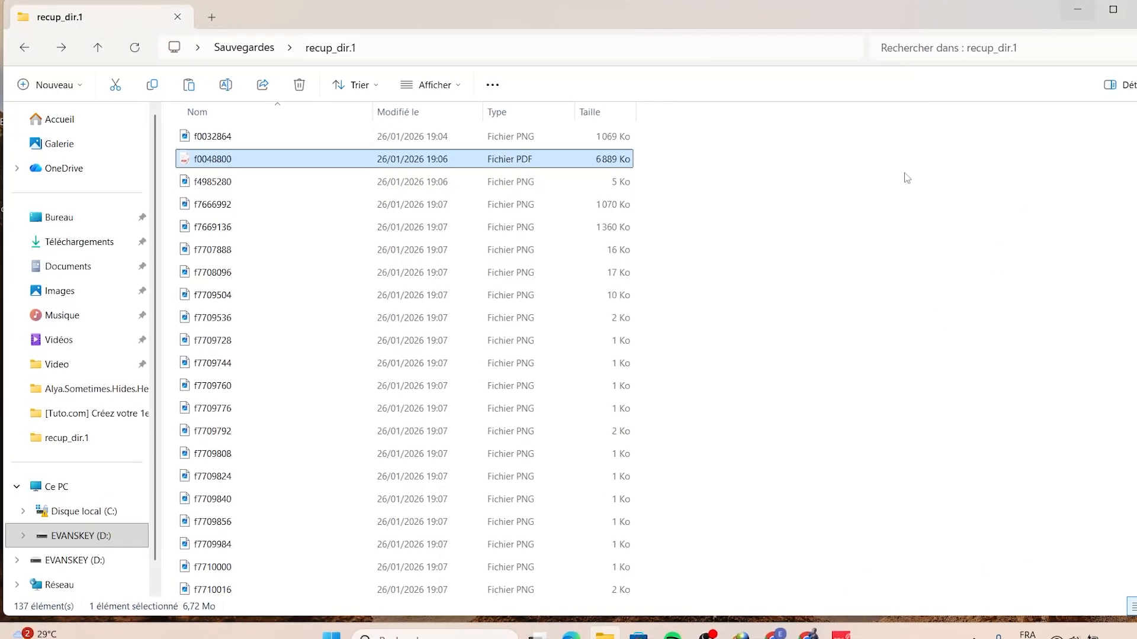
left_click(809, 275)
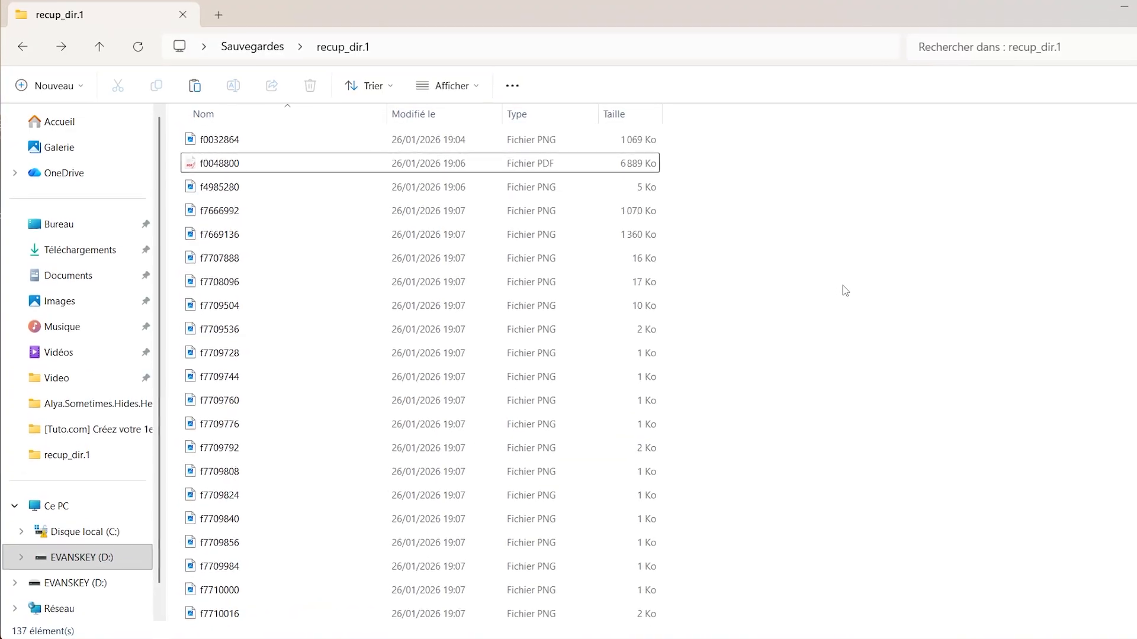